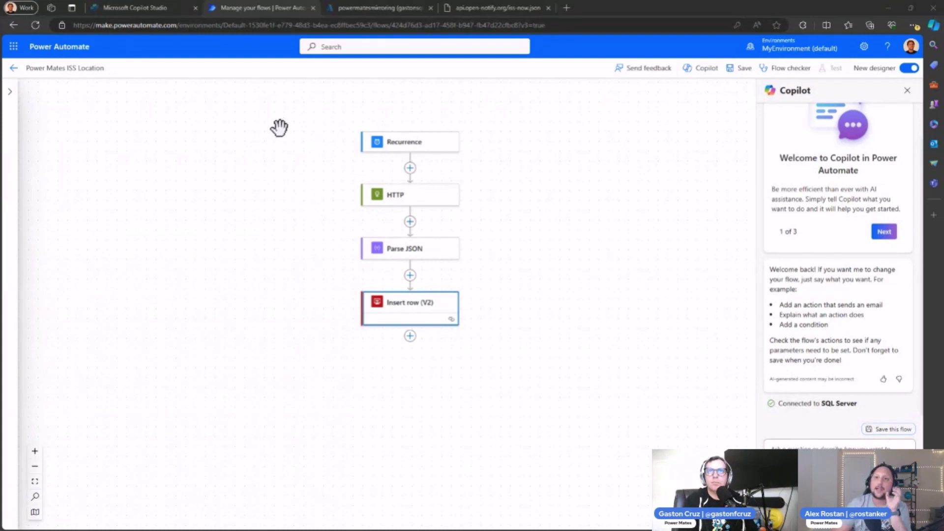
Step: Review the settings of the Recurrence trigger and the HTTP action's request URI in the Power Mates ISS Location flow
left_click(403, 148)
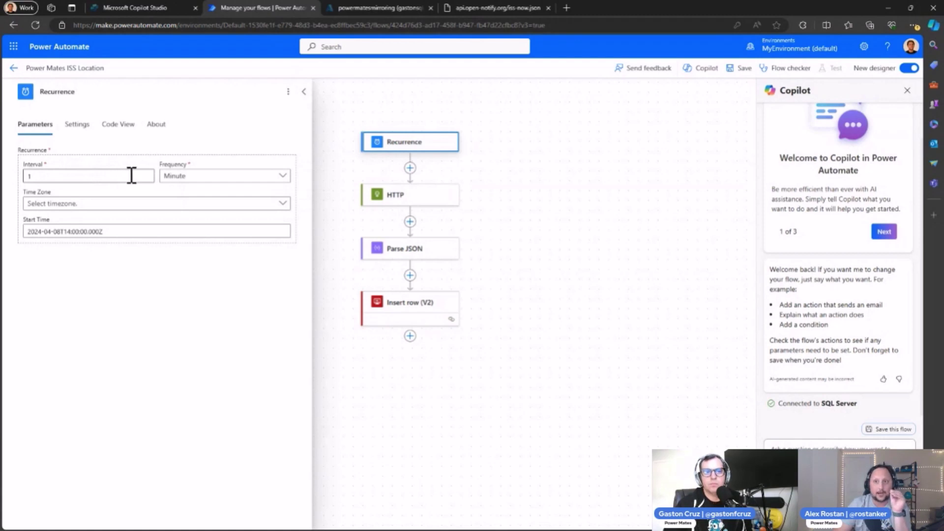
left_click(305, 93)
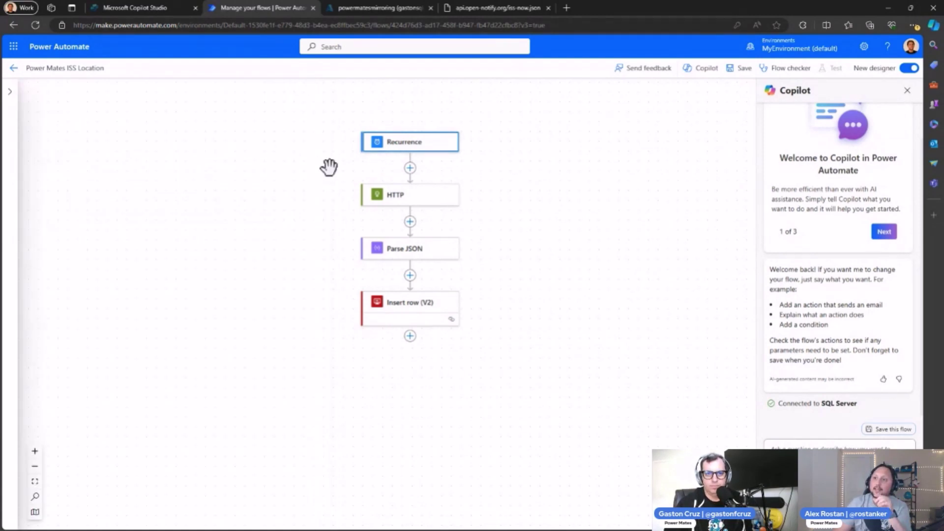
left_click(394, 203)
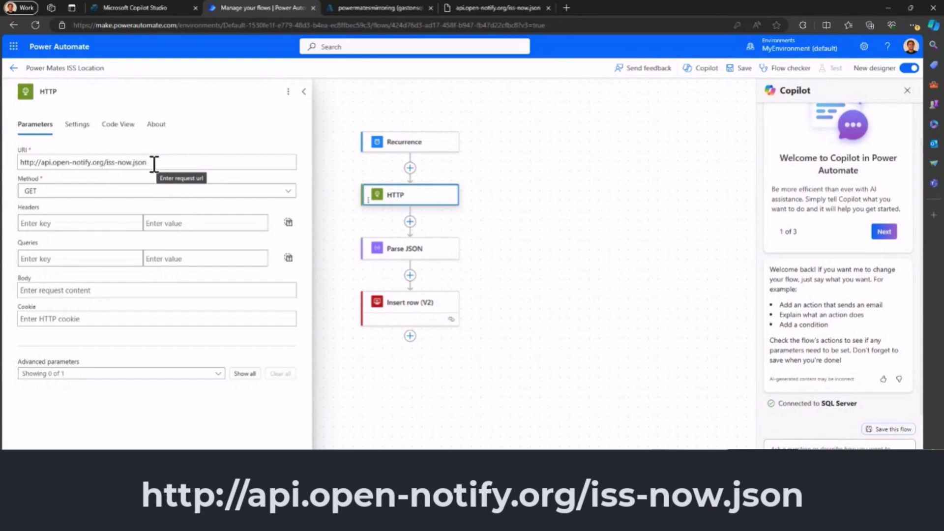
left_click(154, 165)
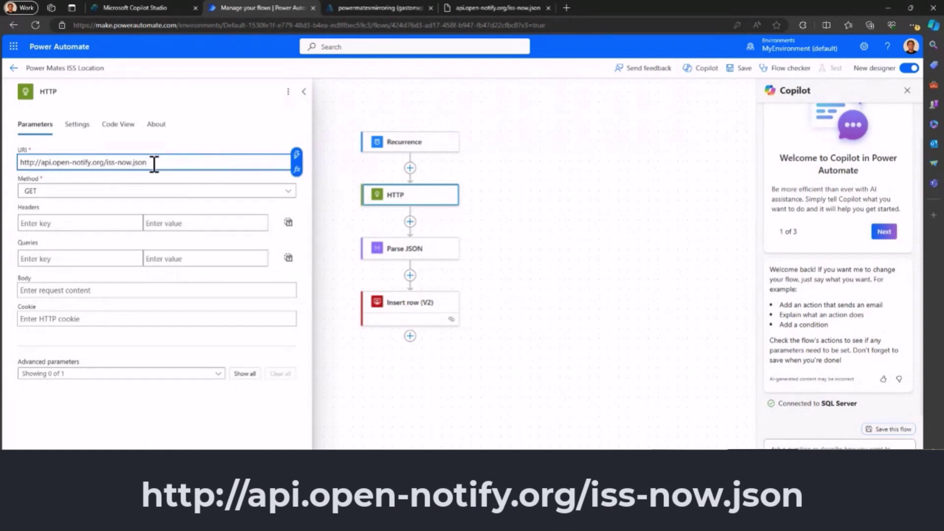
key("ctrl+a")
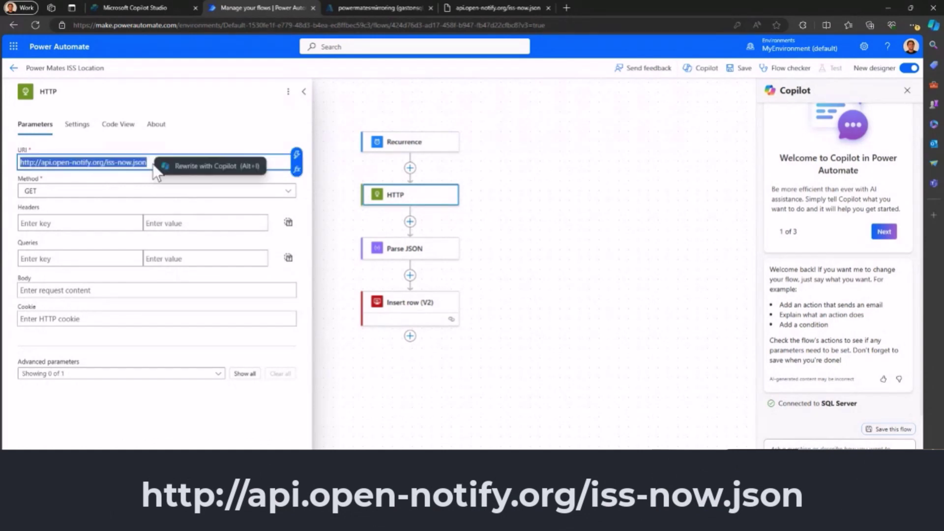
Step: Open the api.open-notify.org/iss-now.json page and reload it to fetch the current ISS position
left_click(482, 8)
left_click_drag(219, 25, 114, 26)
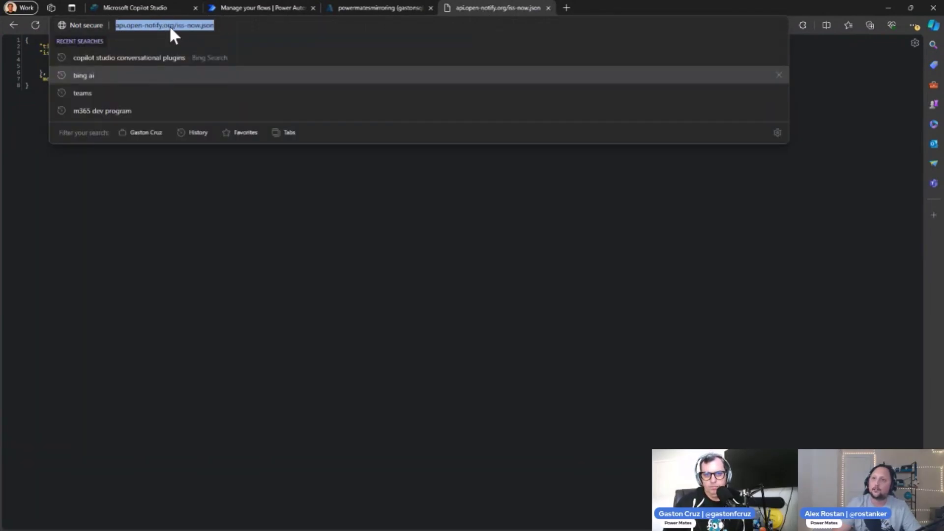
left_click(113, 166)
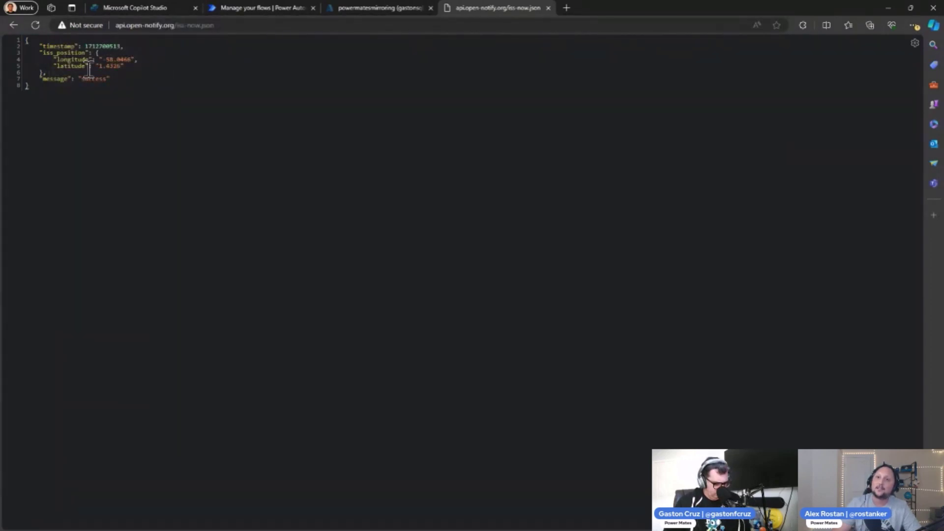
left_click(243, 29)
key("Return")
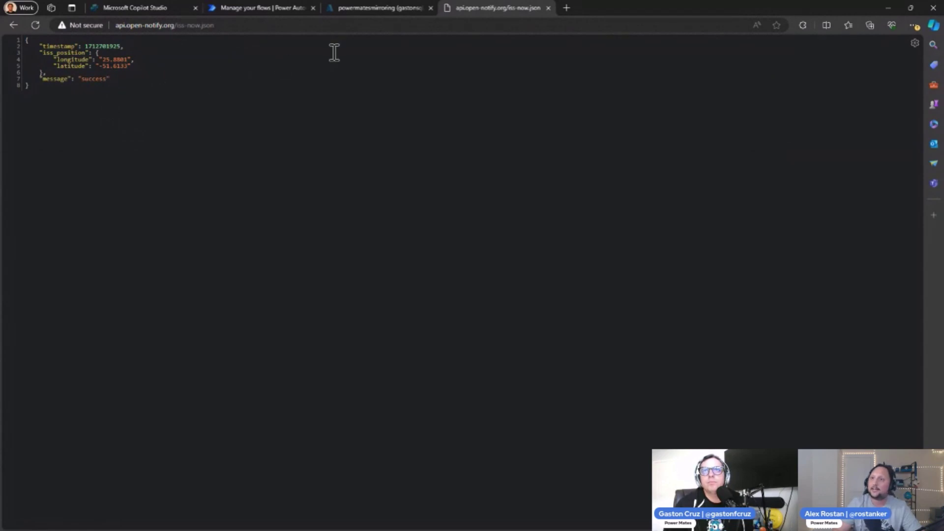
Step: Return to the Power Automate flow and review the parameters of its Parse JSON and Insert row (V2) actions
left_click(254, 9)
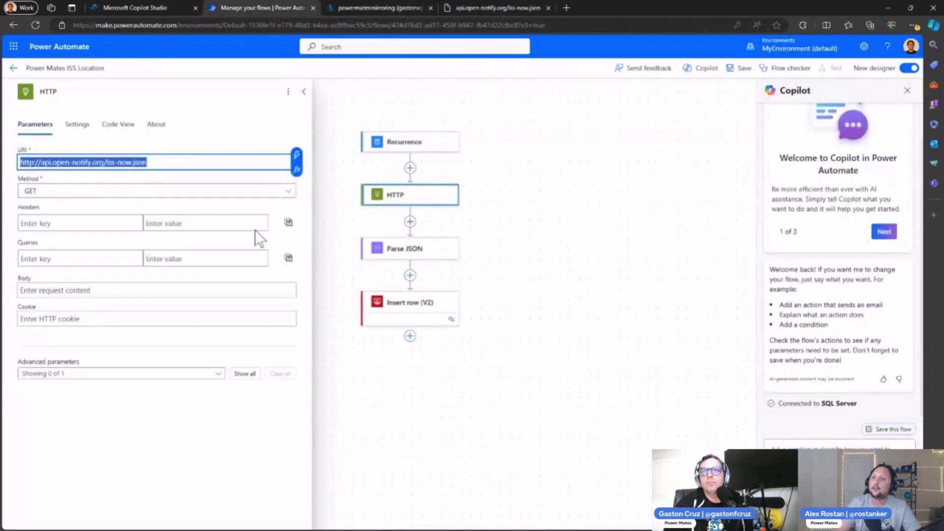
left_click(405, 250)
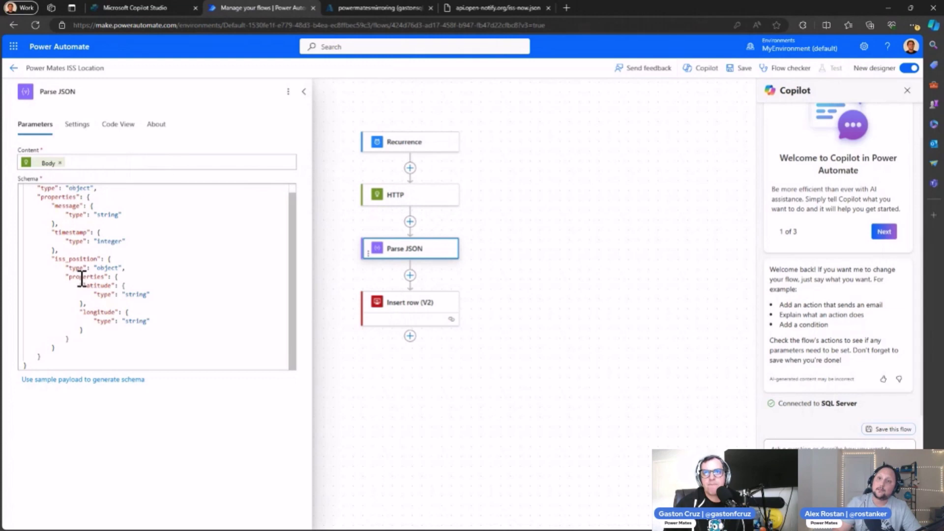
left_click(405, 313)
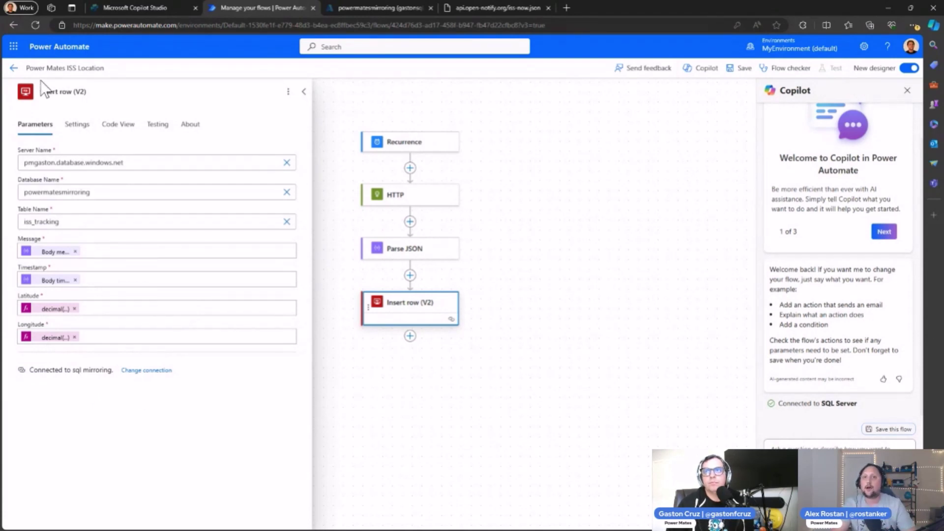
Step: Leave the flow designer without saving and open the most recent run in the 28-day run history
left_click(13, 68)
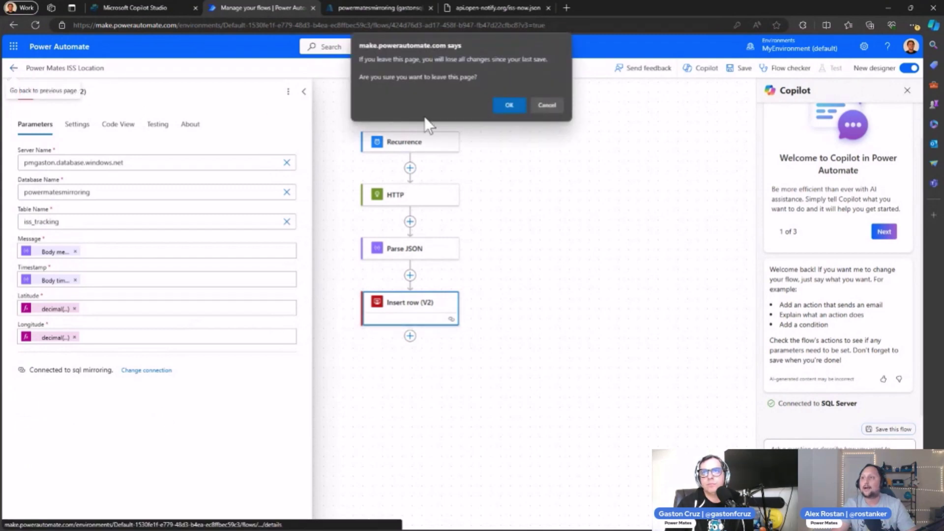
left_click(508, 105)
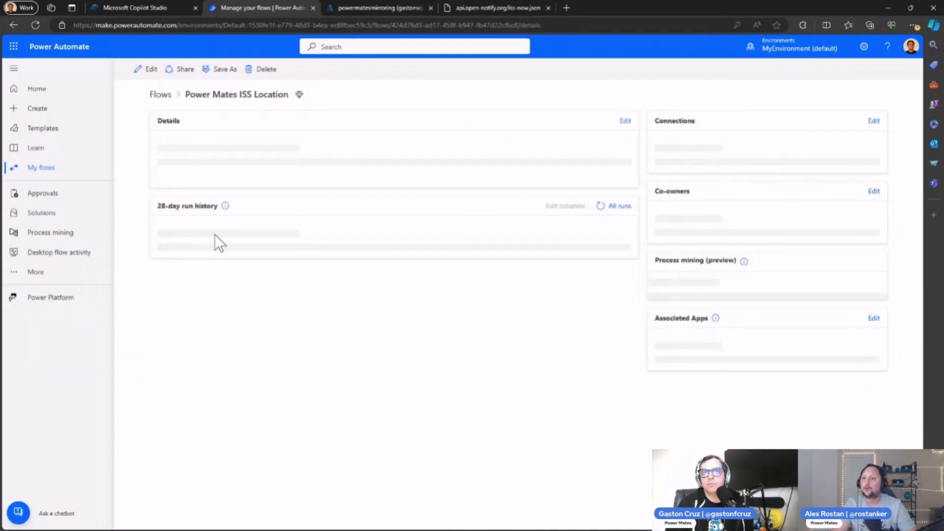
scroll(147, 315, "down", 1)
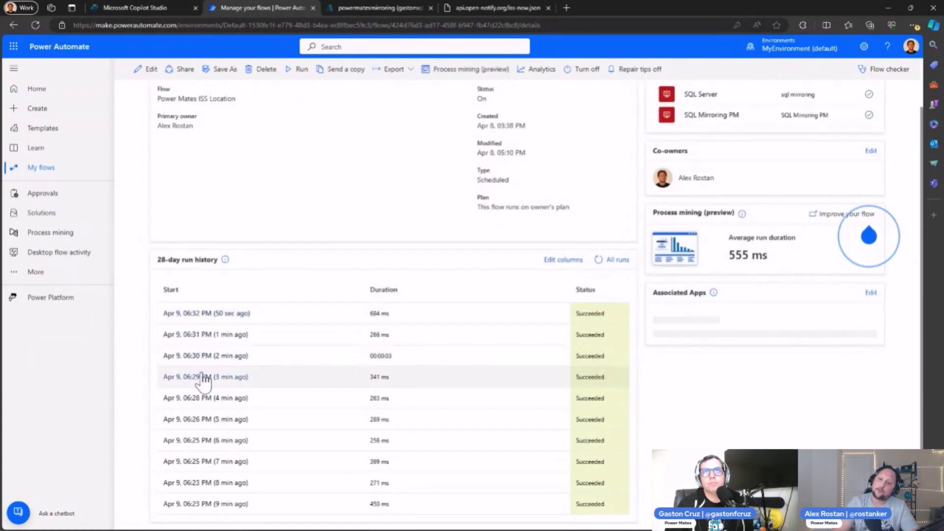
left_click(214, 315)
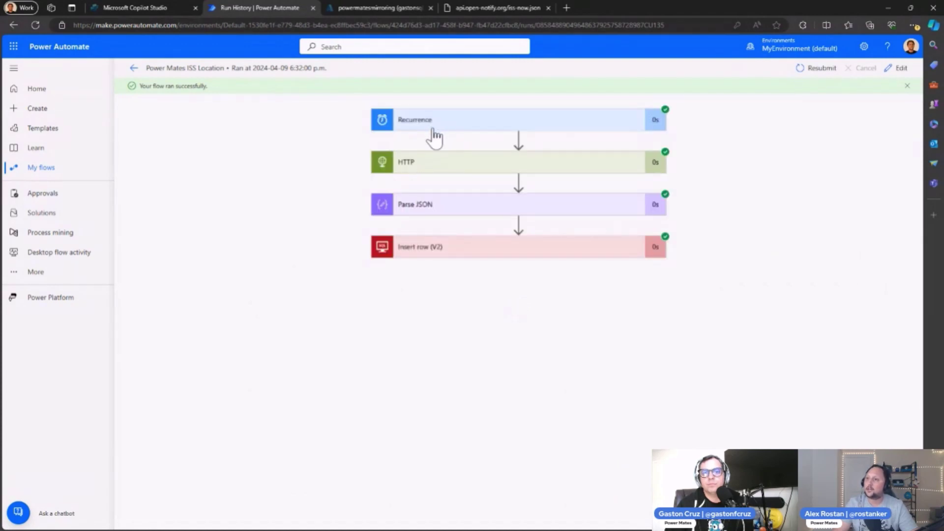
Step: Examine the inputs and outputs of the run's HTTP and Parse JSON actions
left_click(409, 170)
scroll(364, 217, "down", 2)
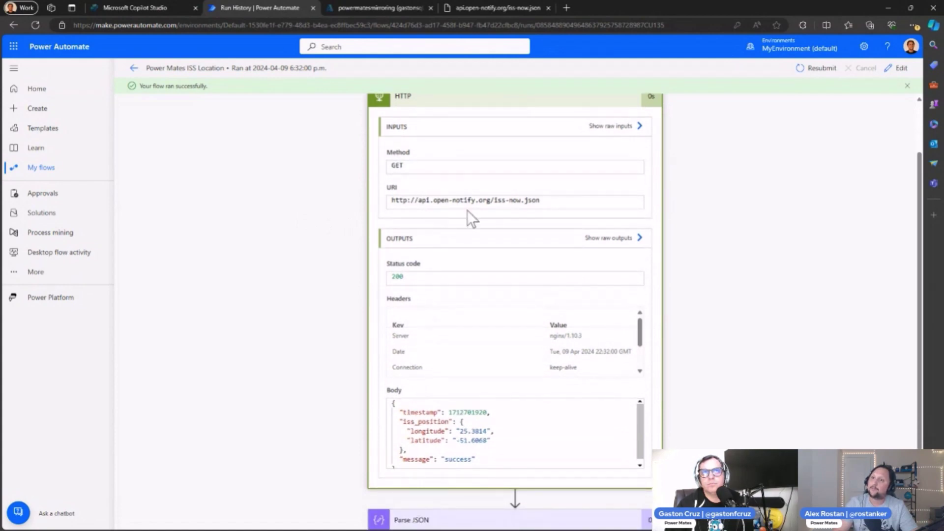
scroll(463, 231, "down", 2)
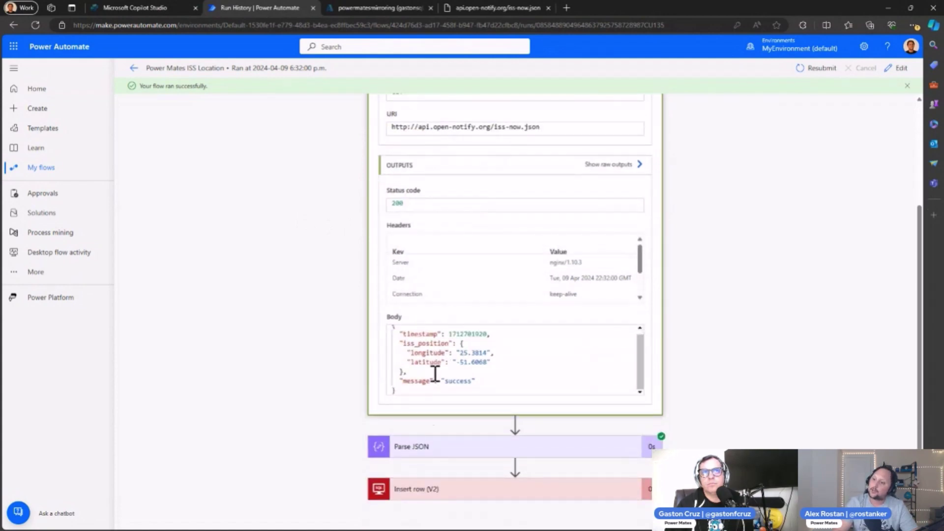
left_click(426, 448)
scroll(326, 394, "down", 10)
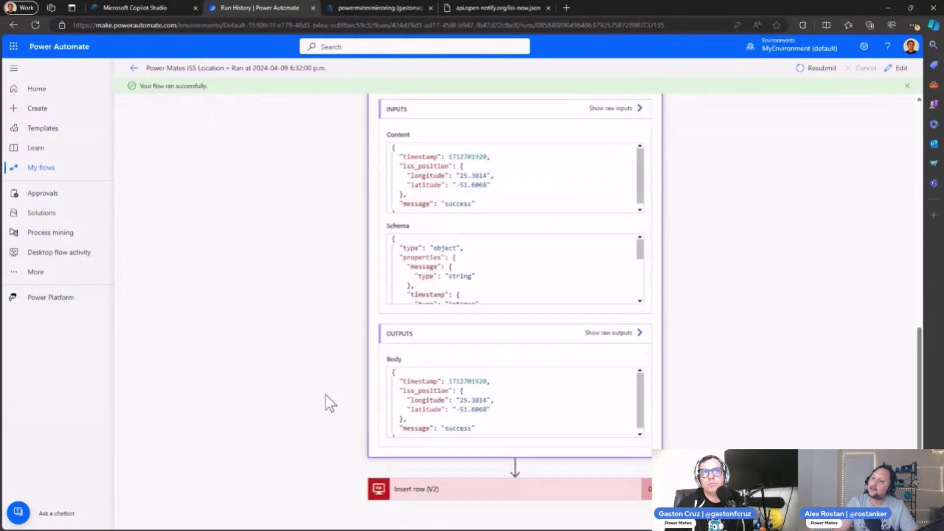
Step: Examine the table, timestamp, latitude and longitude values that the run's Insert row (V2) action received
left_click(412, 493)
scroll(303, 396, "down", 5)
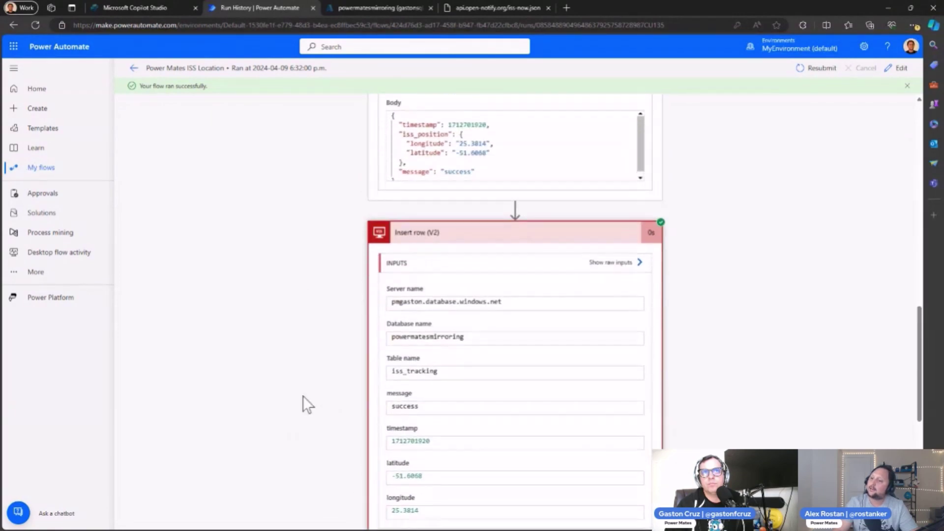
scroll(303, 396, "down", 3)
scroll(414, 297, "up", 1)
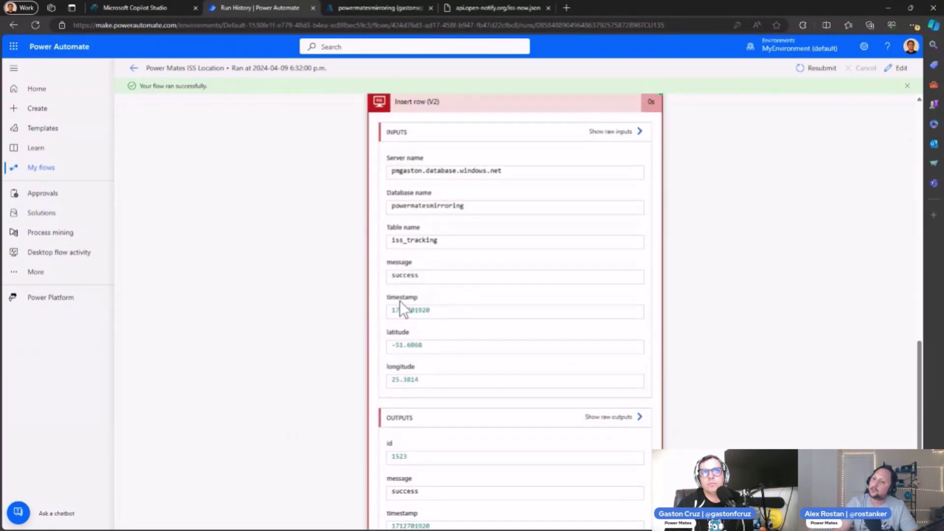
left_click(402, 311)
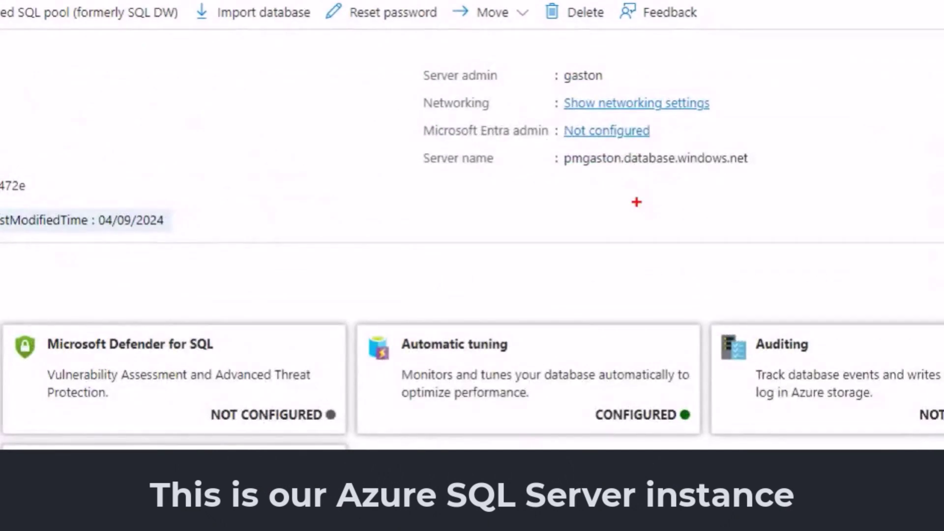
Step: Review the pmgaston SQL server's name and its list of SQL databases in the Azure portal, ending on the server overview
mouse_move(561, 138)
left_mouse_down()
mouse_move(760, 146)
mouse_move(781, 186)
left_mouse_up()
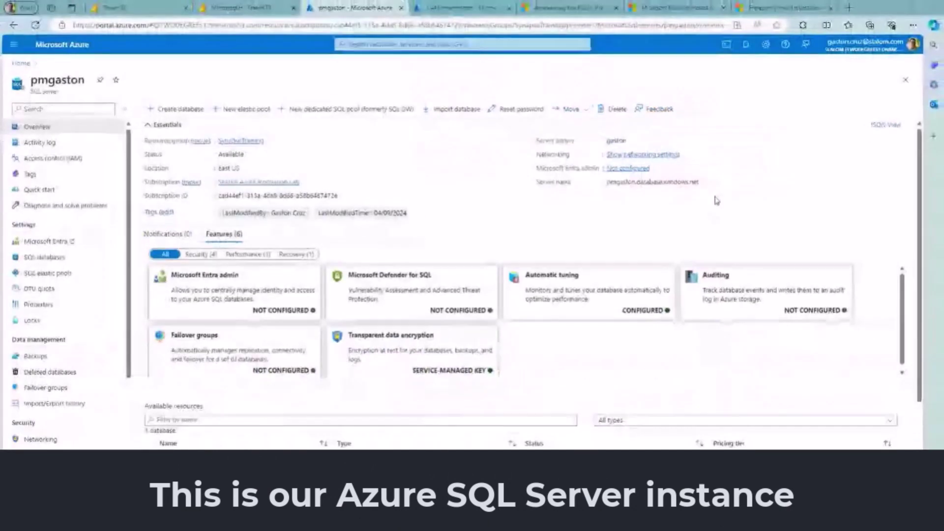
left_click(43, 257)
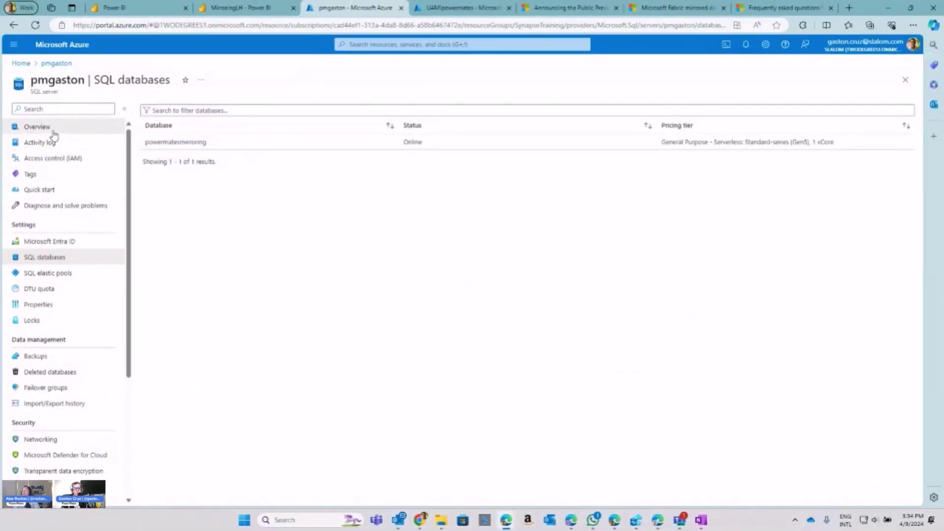
left_click(45, 128)
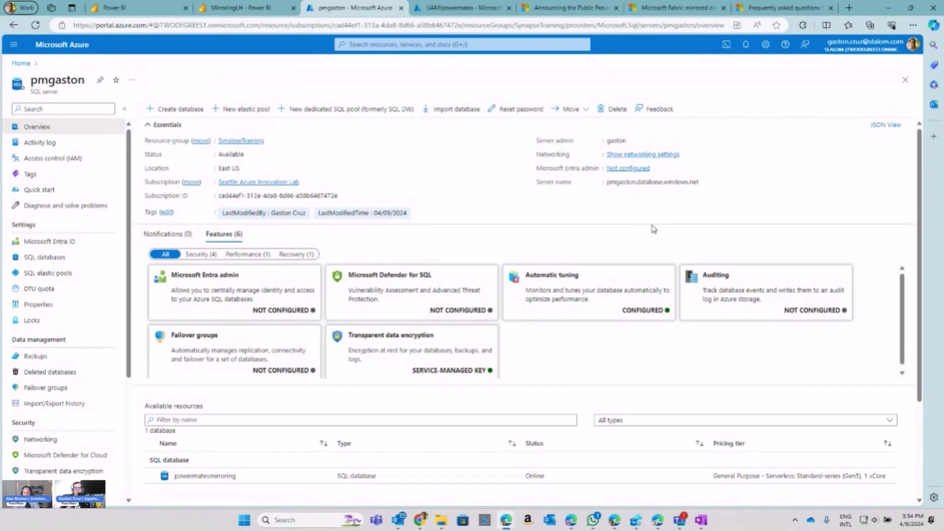
Step: Switch to Azure Data Studio and review the pmgaston connection, the SELECT TOP (1000) query on dbo.iss_tracking and its results
left_click(635, 520)
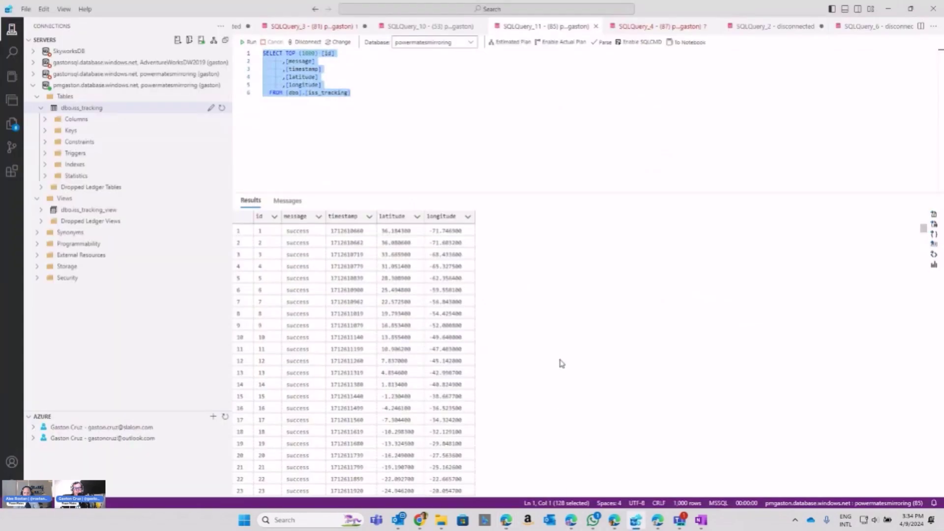
left_click(368, 85)
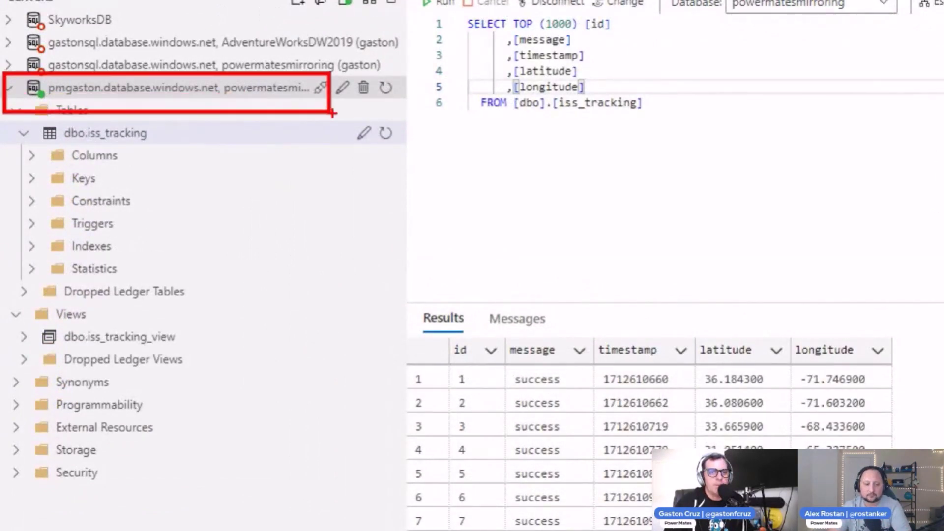
mouse_move(23, 118)
left_mouse_down()
mouse_move(158, 270)
mouse_move(167, 298)
left_mouse_up()
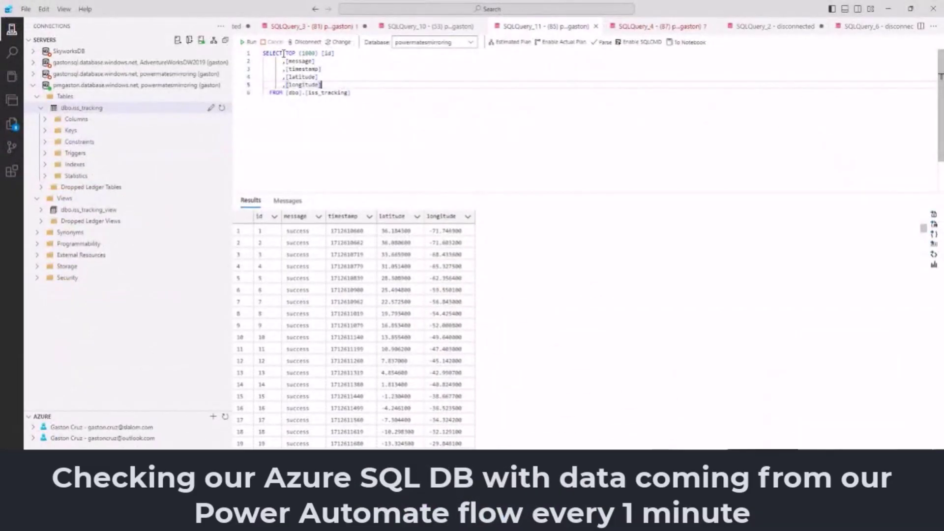
left_click_drag(250, 48, 363, 91)
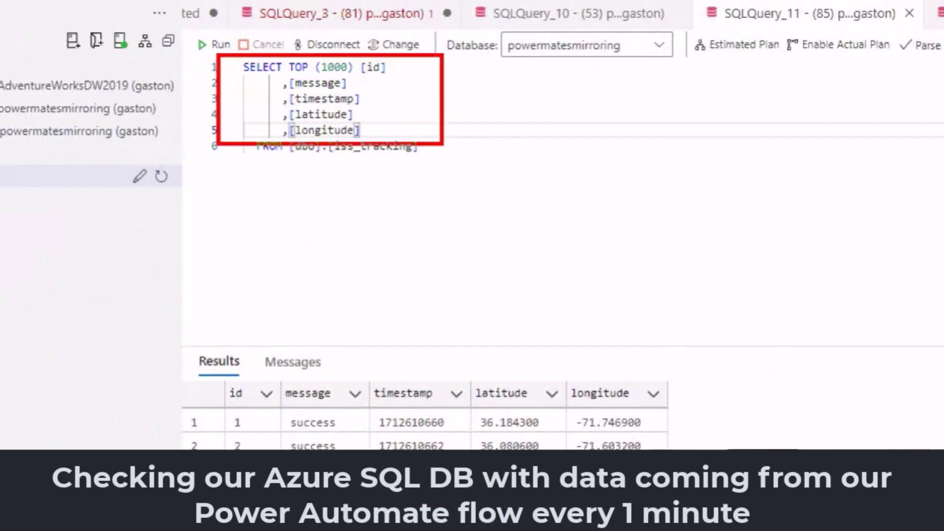
left_click_drag(443, 144, 455, 179)
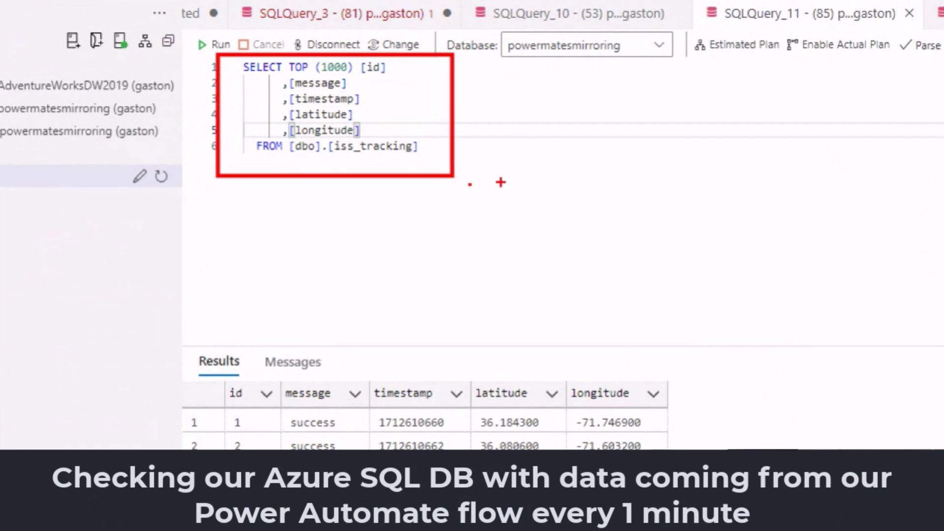
left_click(216, 44)
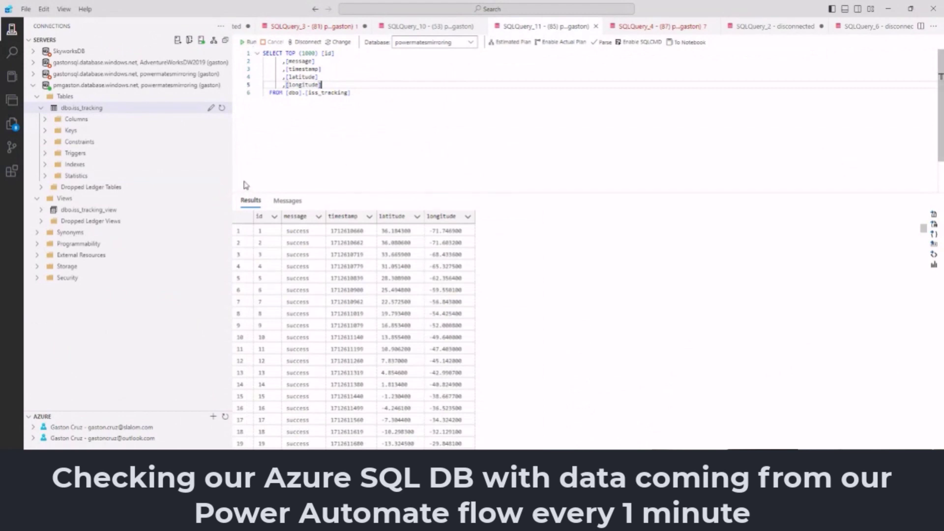
left_click_drag(226, 179, 485, 336)
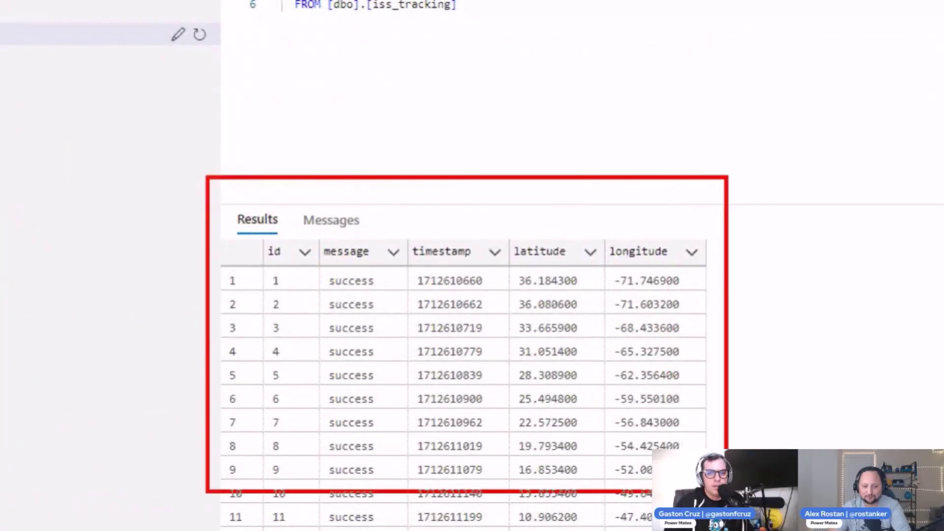
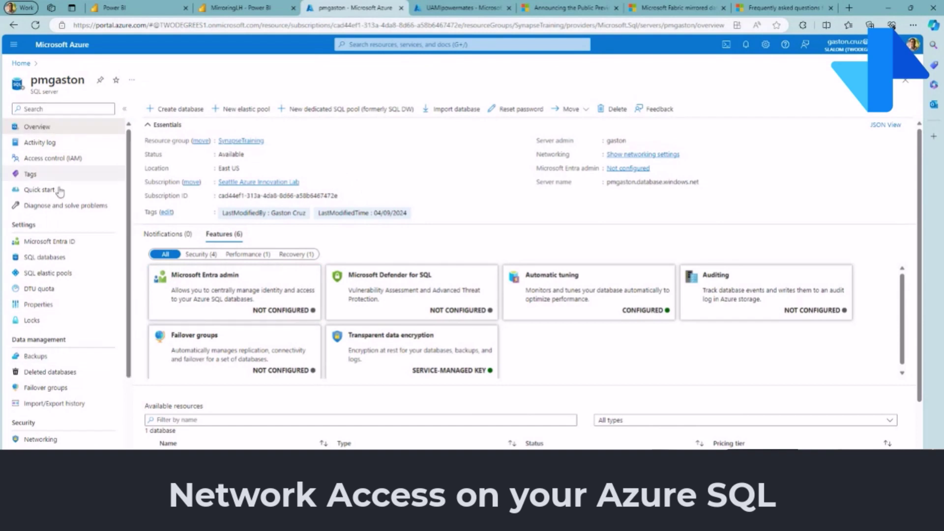
Step: Open the pmgaston server's Networking settings in the Azure portal and review the public access option and firewall rules
scroll(62, 325, "down", 3)
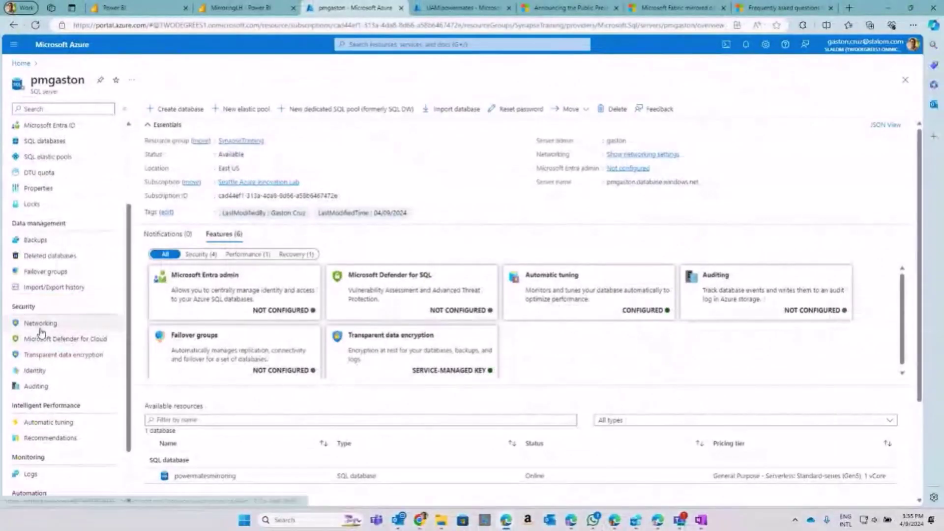
left_click(98, 329)
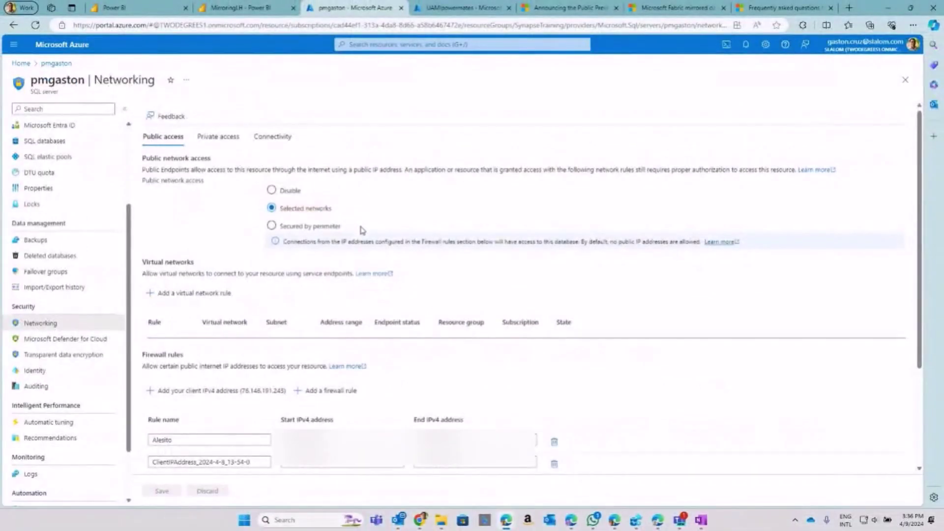
scroll(463, 452, "down", 3)
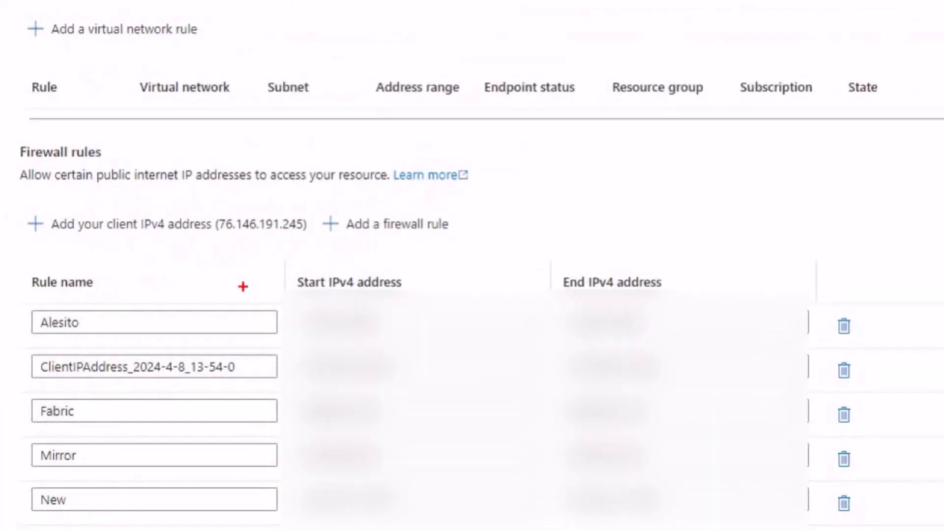
Step: Review the pmgaston server's firewall rules, and open the server's Identity settings to examine its system assigned managed identity status
left_click_drag(140, 271, 473, 388)
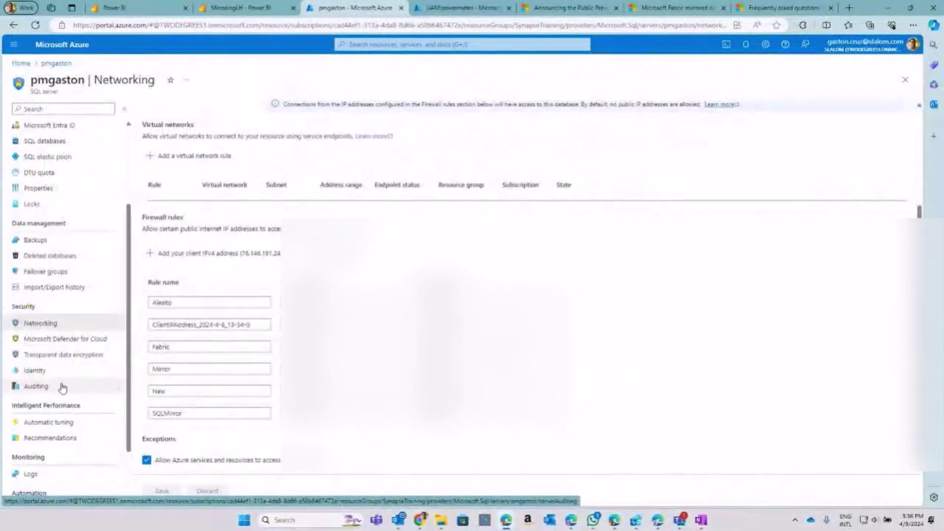
left_click(80, 368)
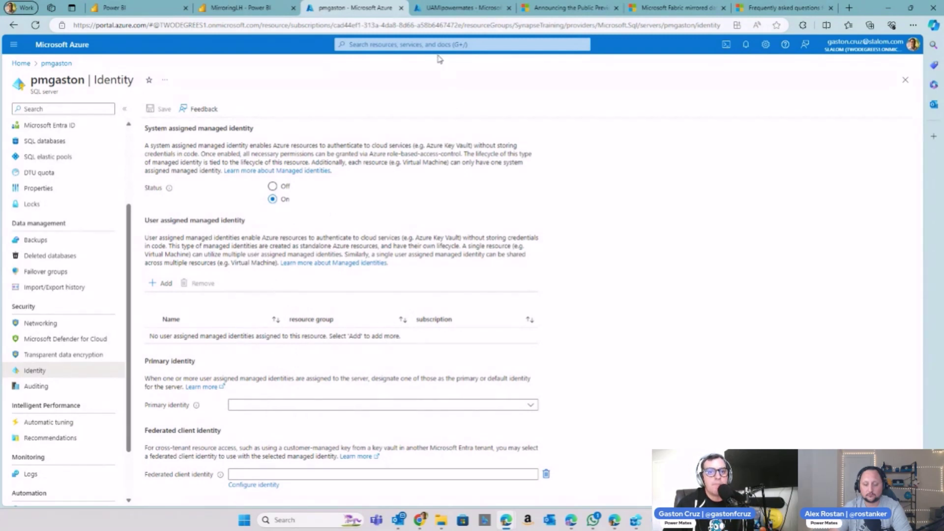
Step: Open the overview of the UAMIpowermates managed identity and review its name and essential details
left_click(448, 12)
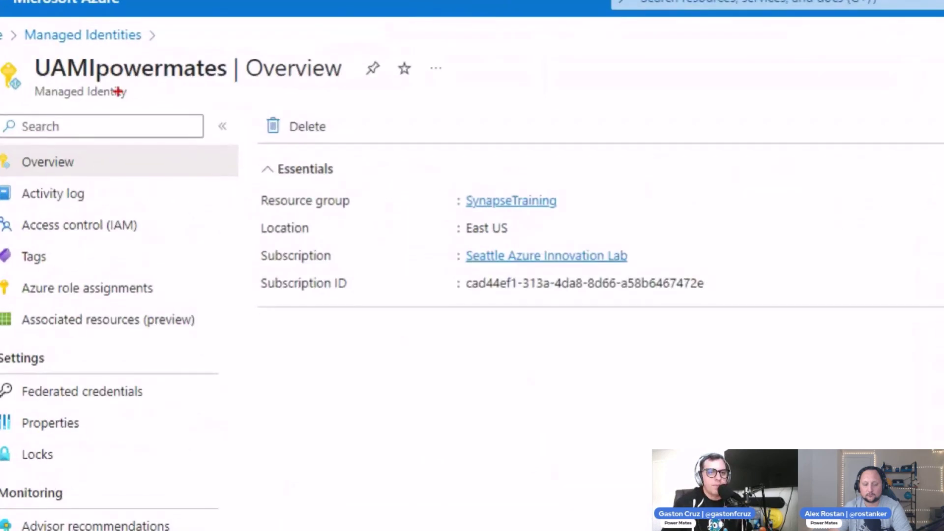
left_click_drag(25, 51, 251, 97)
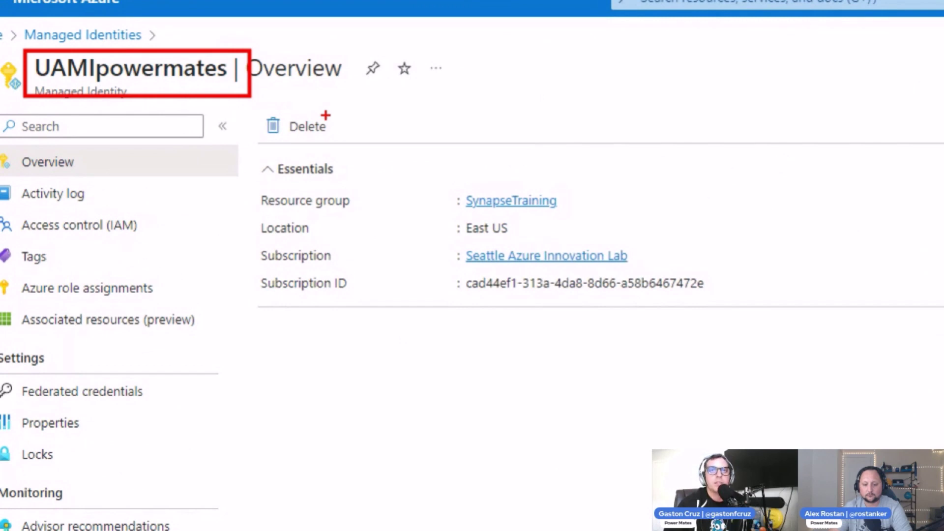
key("Caps_Lock")
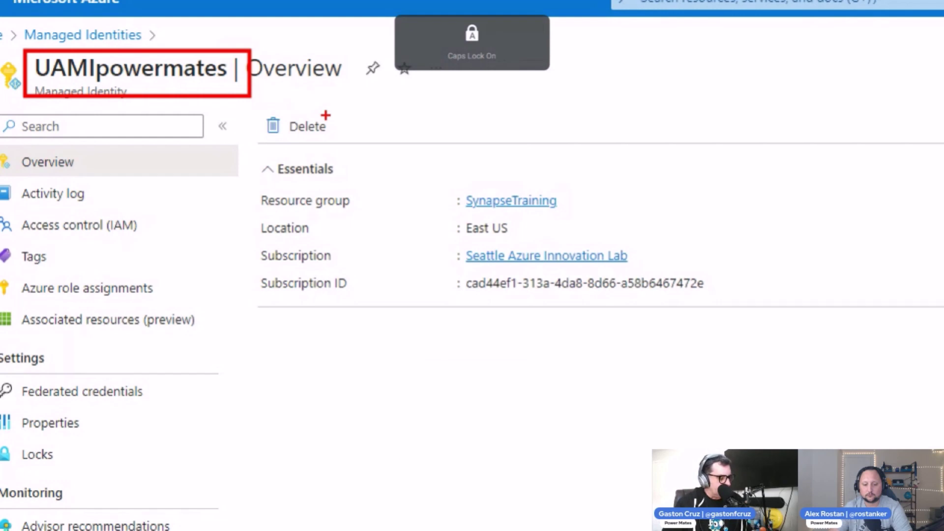
key("Caps_Lock")
key("Escape")
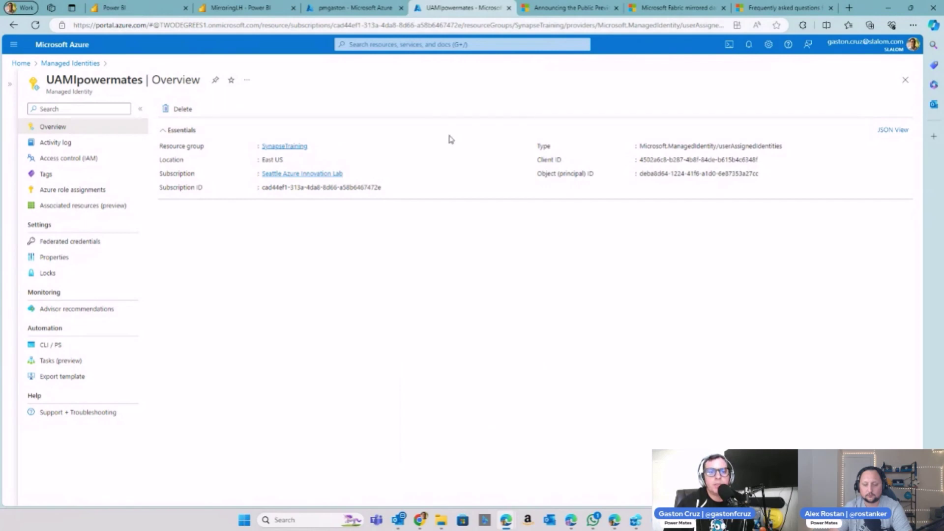
Step: Switch to Microsoft Fabric, change to the Synapse Data Engineering experience and open the Fabric MSFT Campaign workspace
key("ctrl+Tab")
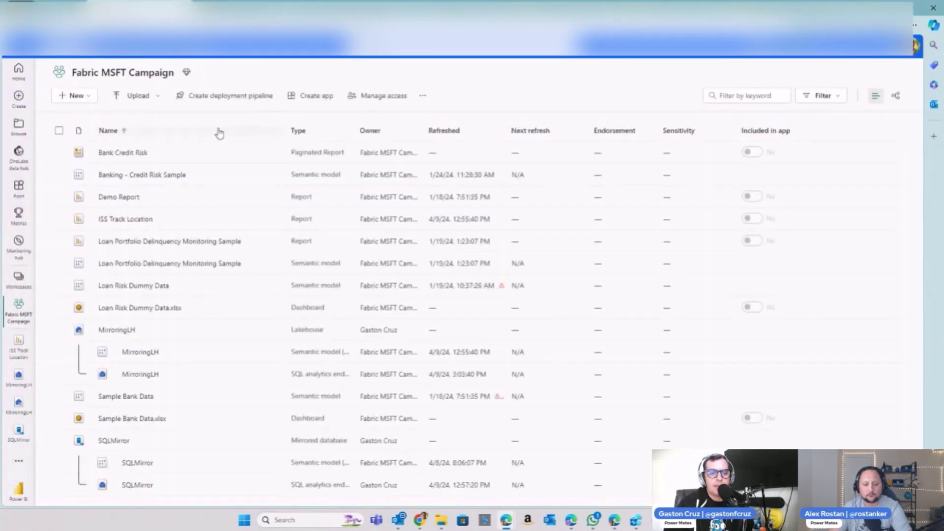
left_click(18, 490)
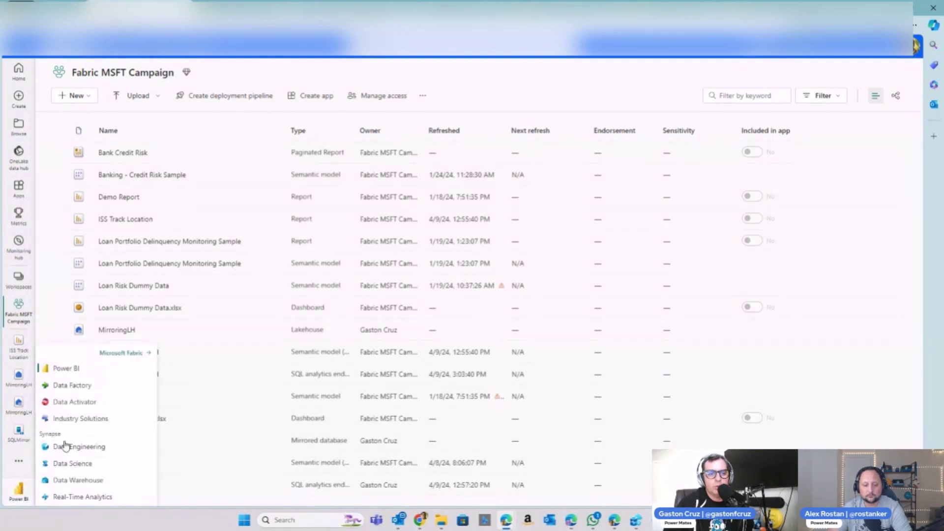
left_click(120, 366)
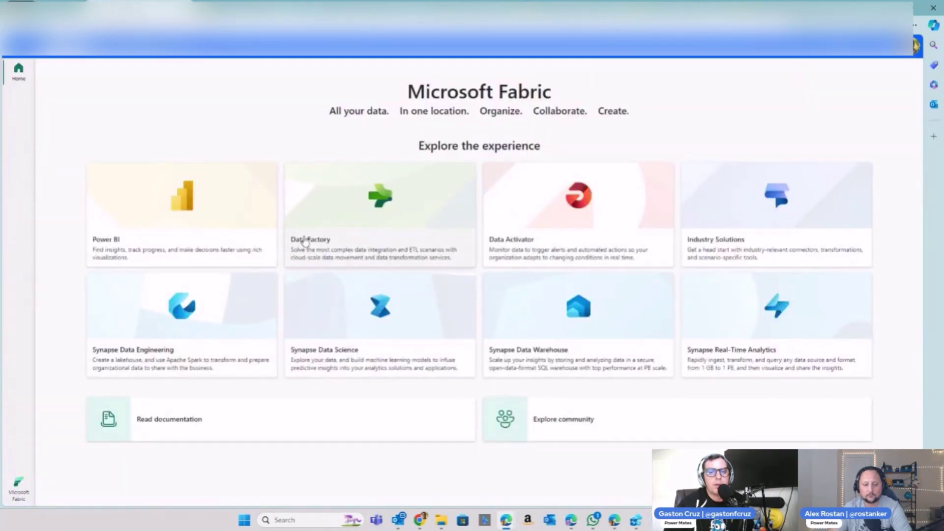
left_click(150, 362)
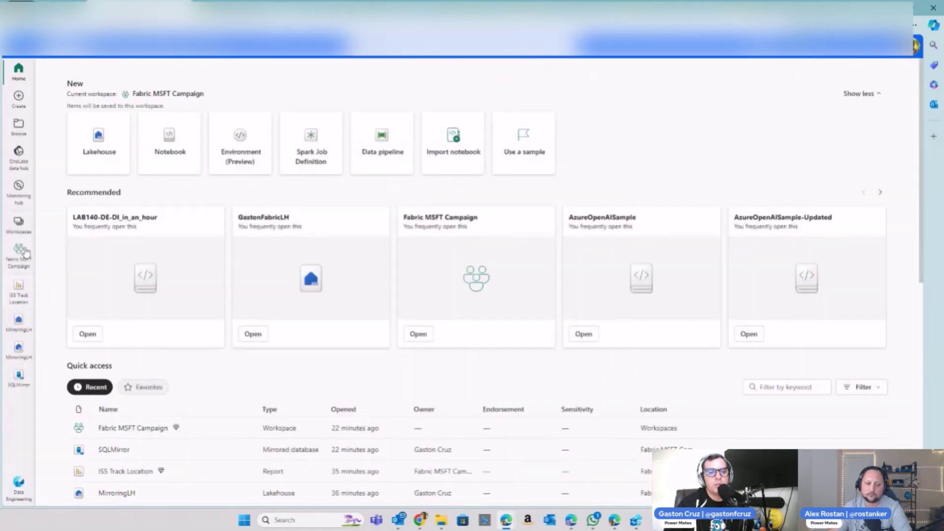
left_click(16, 265)
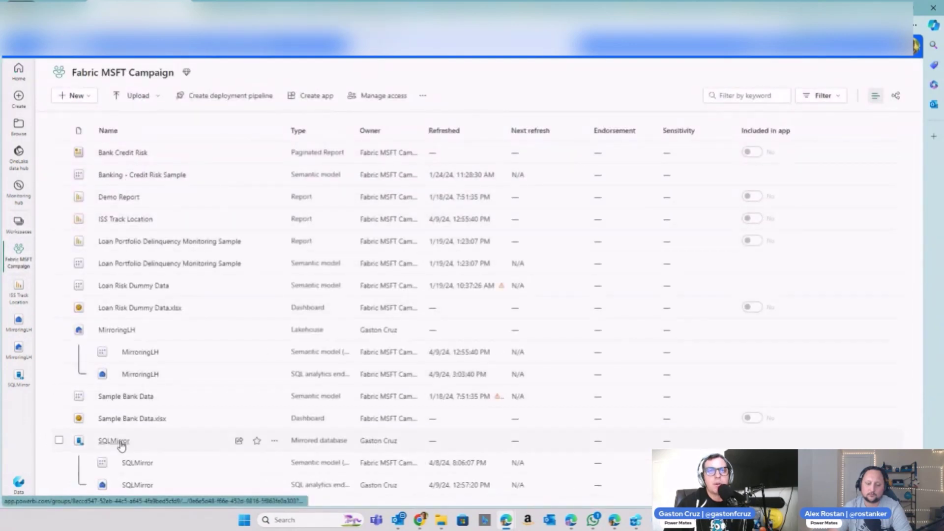
Step: Show all new item types for the workspace and find Mirrored Azure SQL Database among the Data Warehouse items
left_click(89, 102)
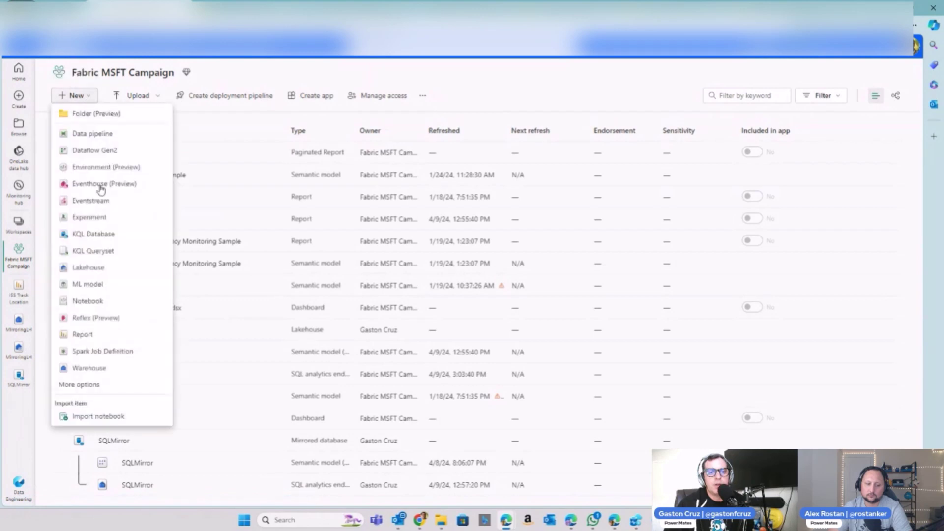
left_click(97, 387)
scroll(629, 342, "down", 5)
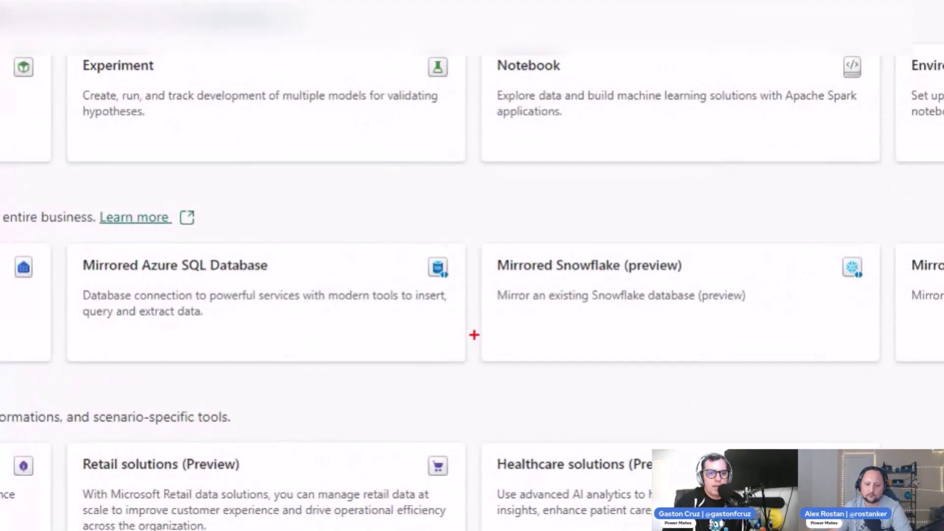
mouse_move(60, 228)
left_mouse_down()
mouse_move(443, 390)
mouse_move(485, 397)
left_mouse_up()
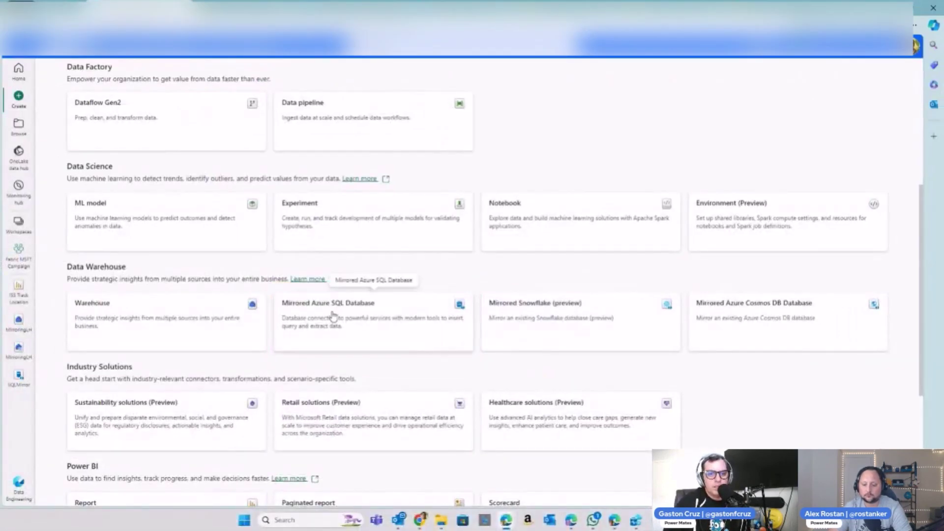
Step: Create a Mirrored Azure SQL Database item named PMMirrorTEST
left_click(244, 283)
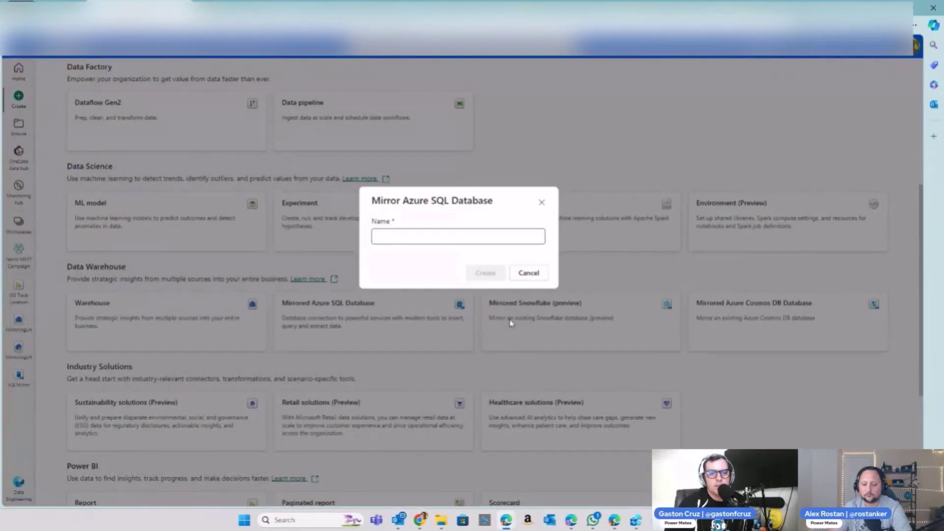
left_click(491, 238)
type("P")
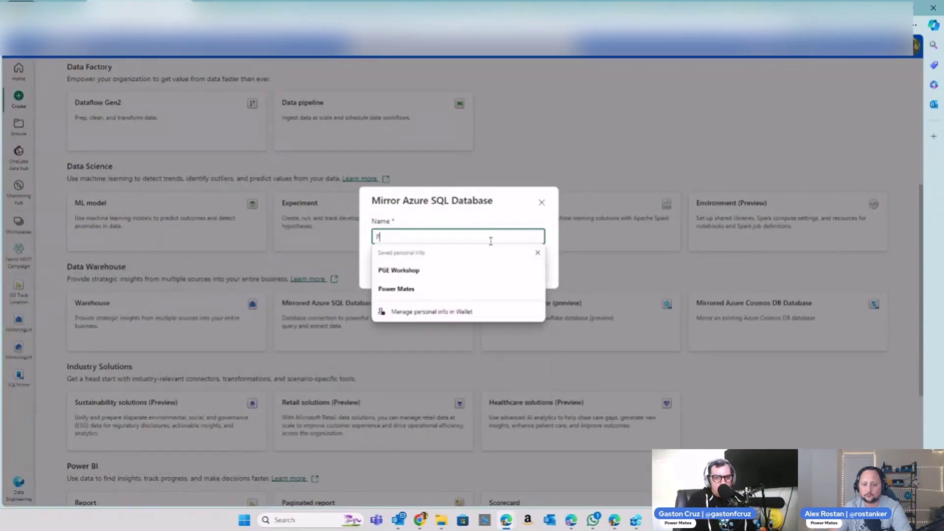
type("MMir")
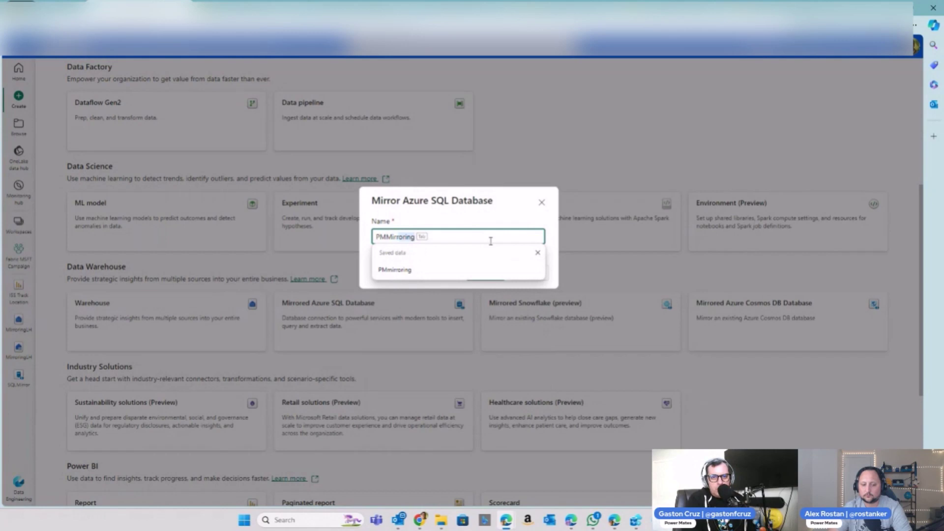
type("rorTEES")
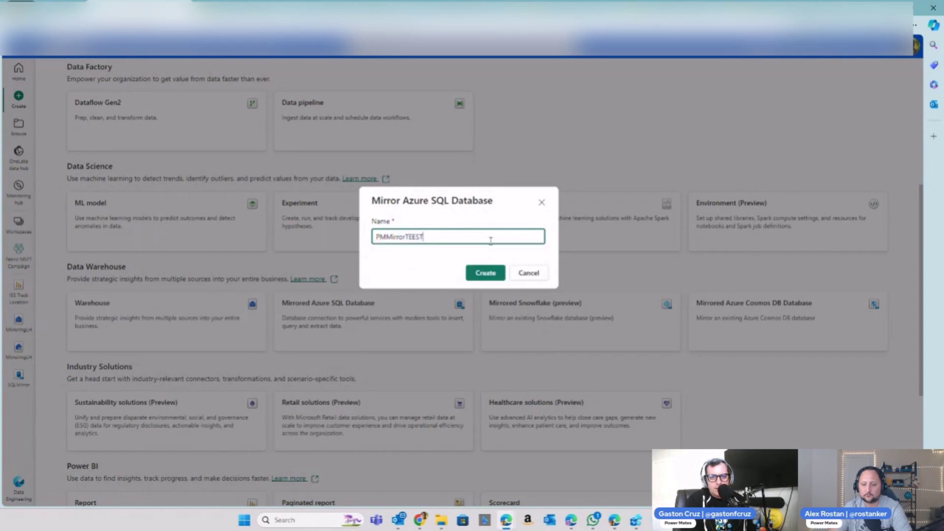
type("T")
key("Return")
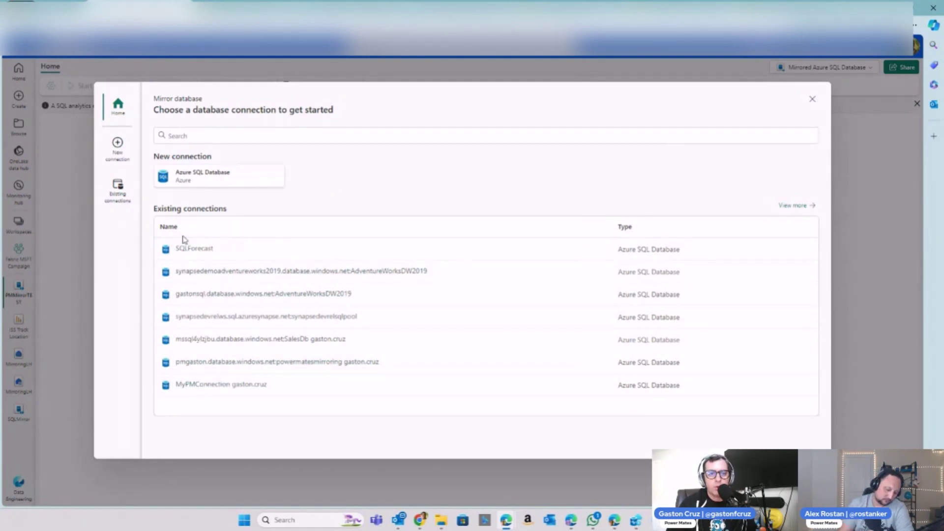
Step: Open a new Azure SQL Database connection, review its server, database and credential fields, and cancel the mirroring setup
left_click(118, 157)
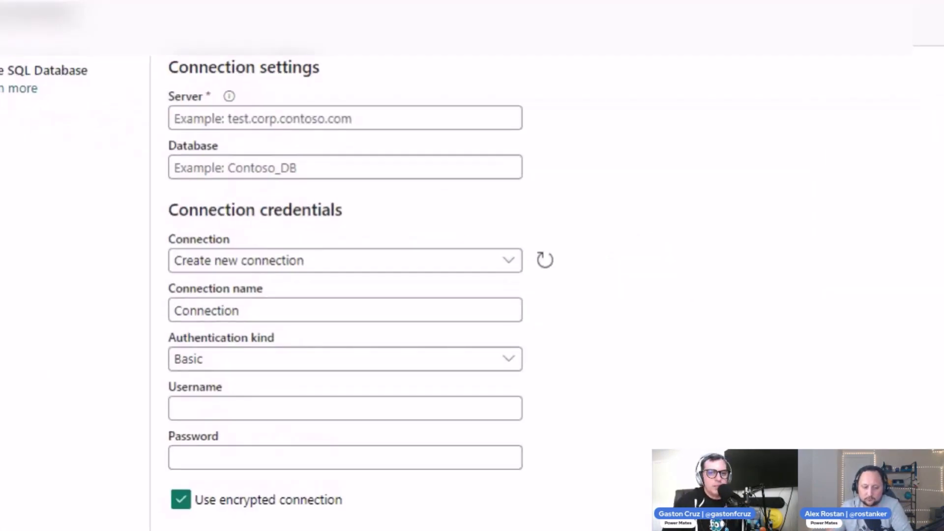
left_click_drag(229, 133, 317, 169)
mouse_move(328, 129)
left_mouse_down()
mouse_move(566, 524)
mouse_move(589, 519)
left_mouse_up()
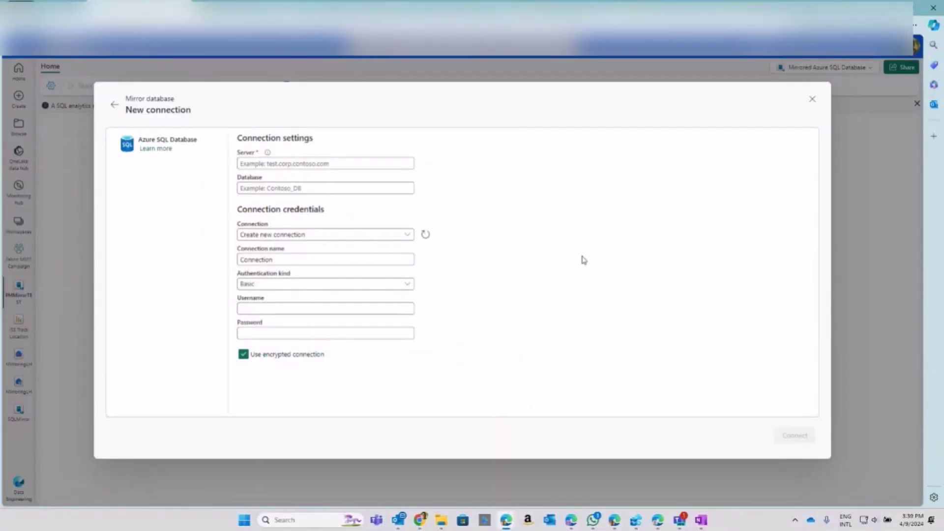
left_click(812, 99)
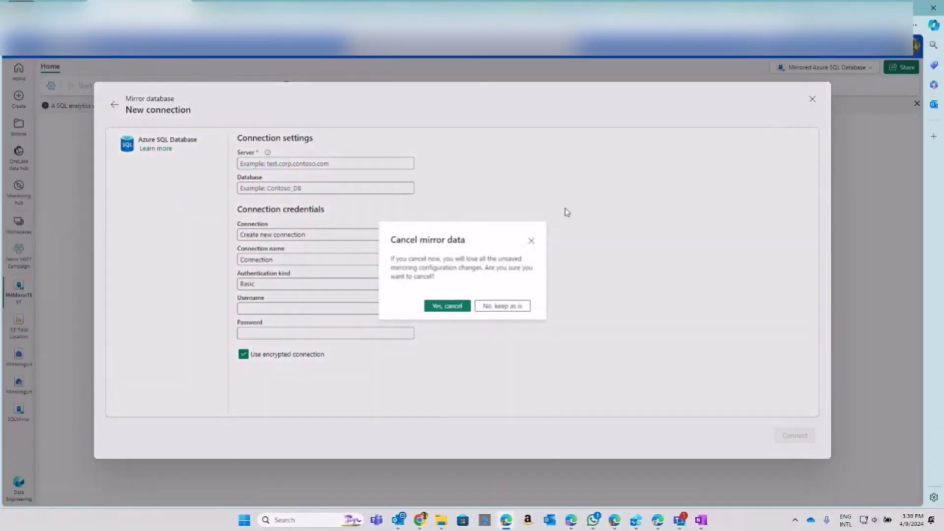
left_click(467, 307)
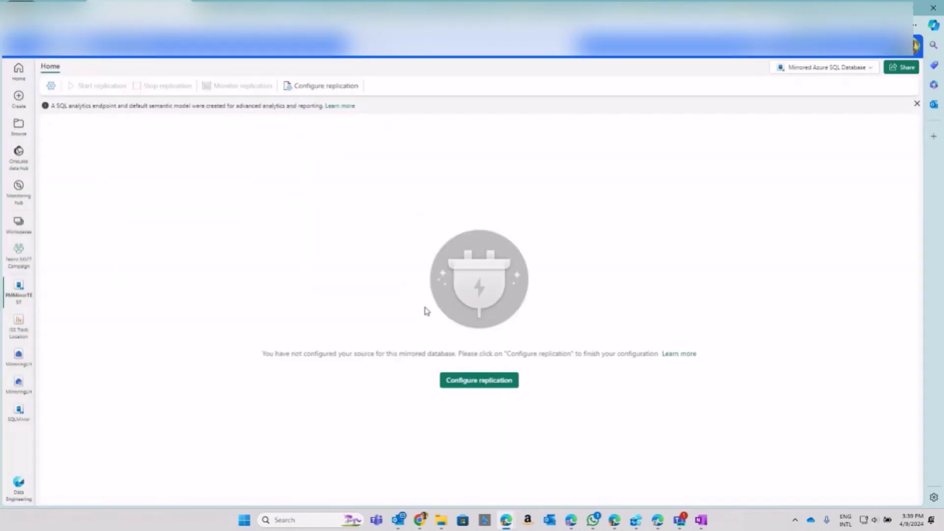
Step: Open the existing SQLMirror mirrored database's replication configuration and review the Mirror all data option
left_click(18, 411)
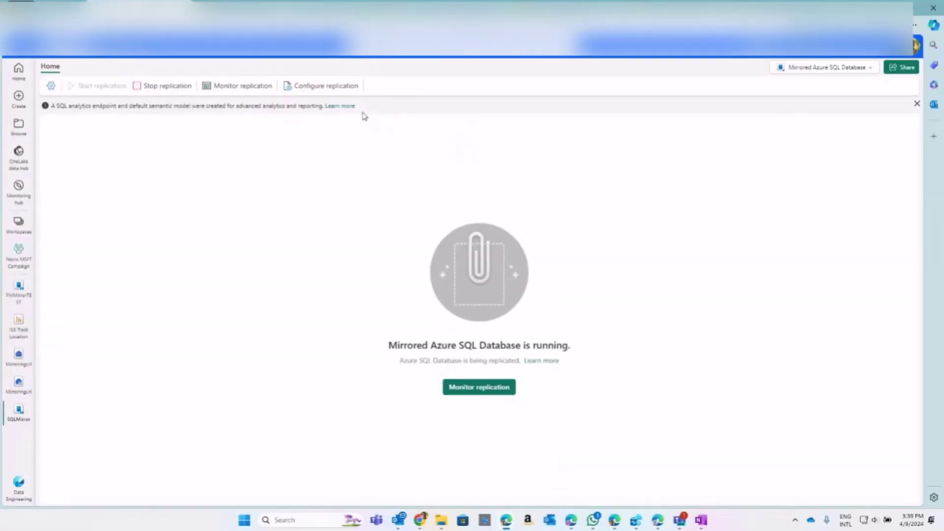
left_click(364, 57)
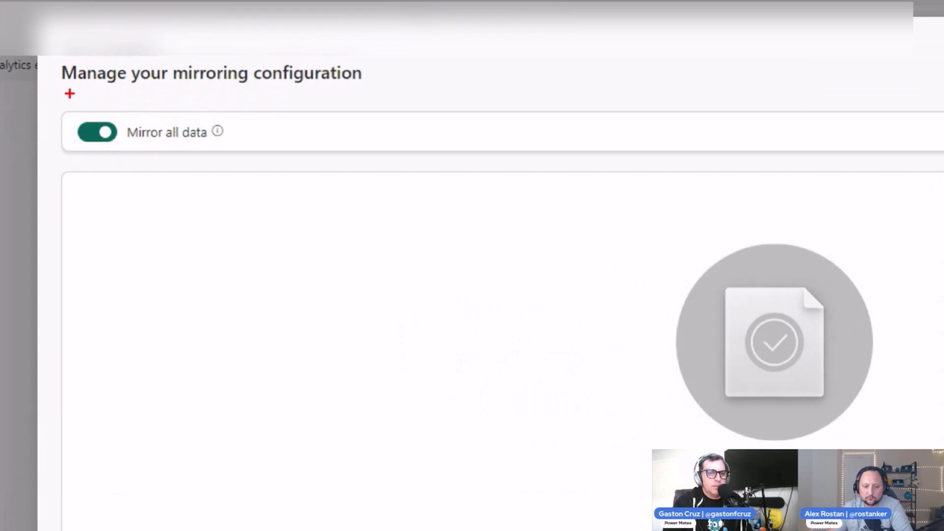
left_click_drag(107, 121, 210, 153)
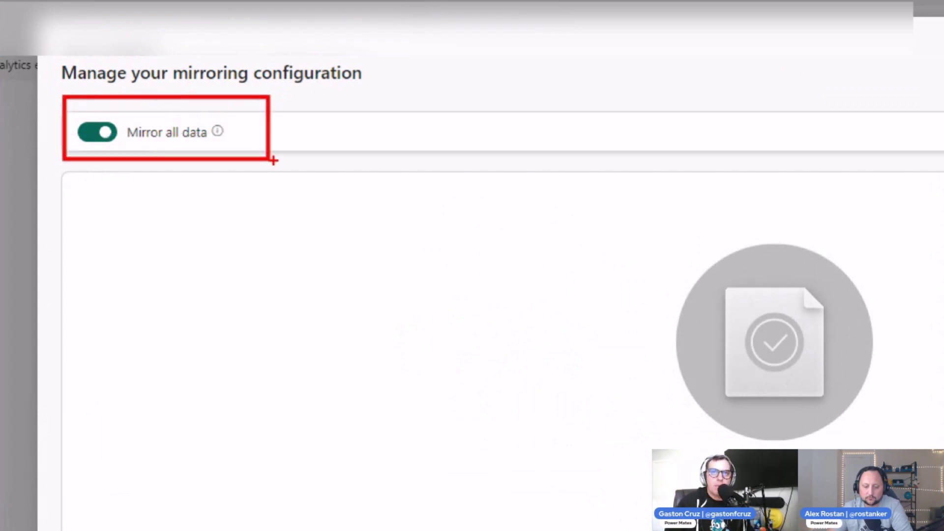
key("Escape")
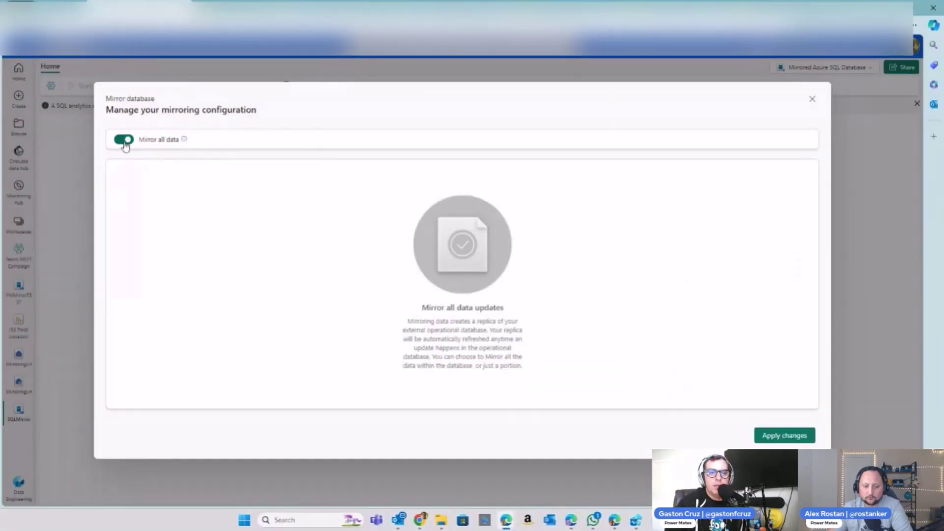
Step: Turn off Mirror all data, select the dbo.iss_tracking table, examine its data preview and discard the configuration changes
left_click(100, 138)
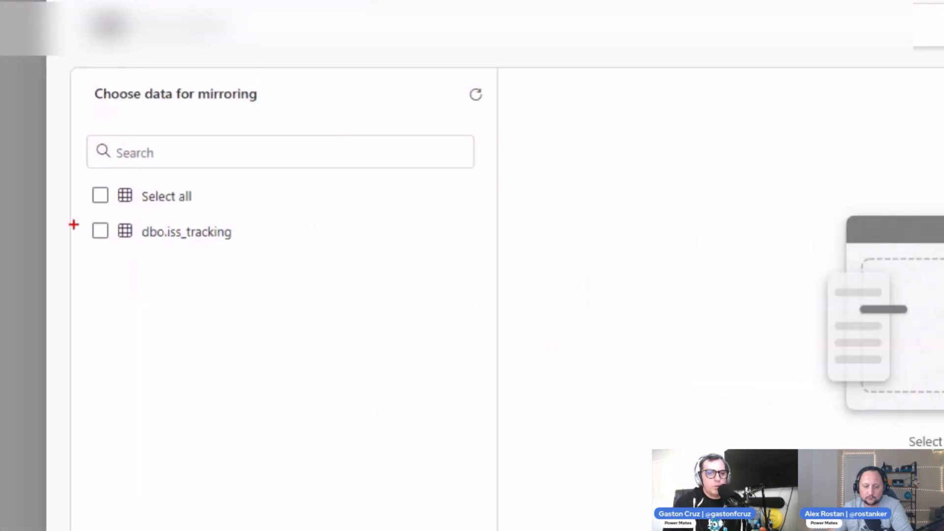
left_click_drag(105, 235, 209, 264)
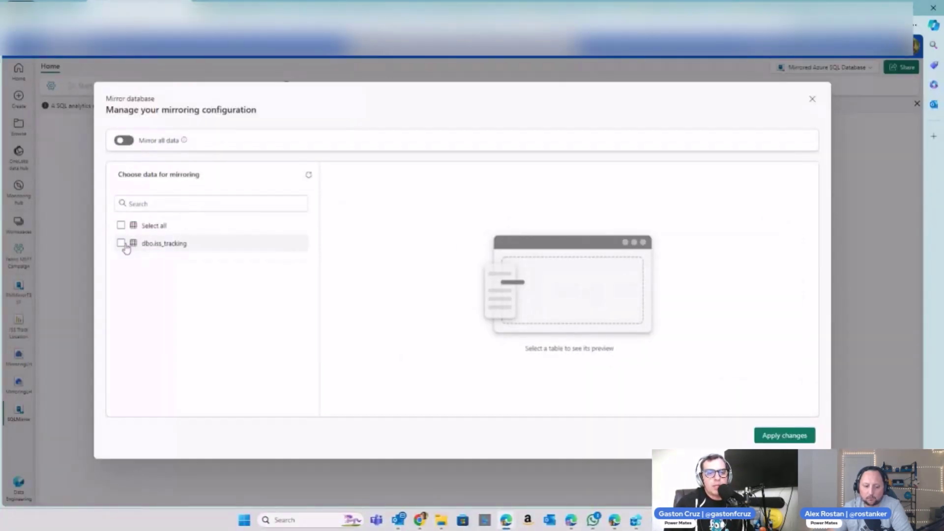
left_click(116, 240)
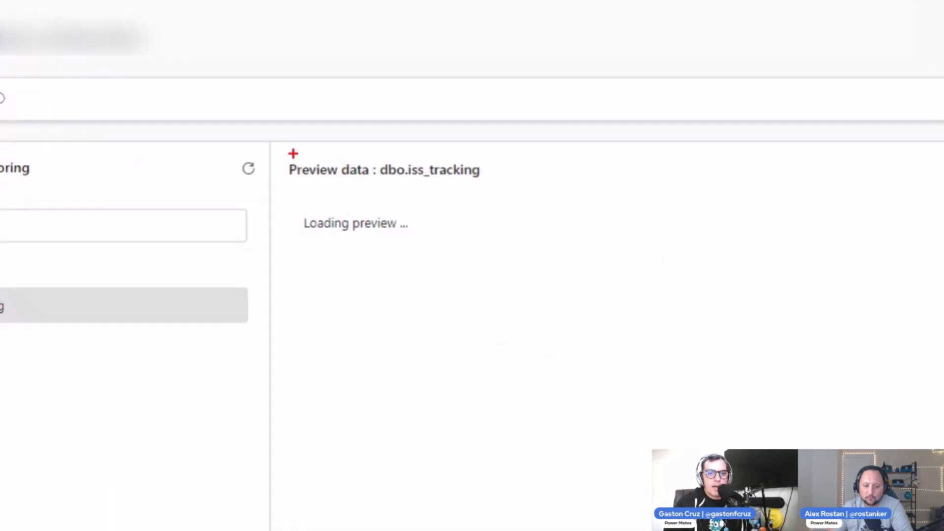
left_click_drag(313, 161, 574, 289)
left_click_drag(778, 398, 908, 443)
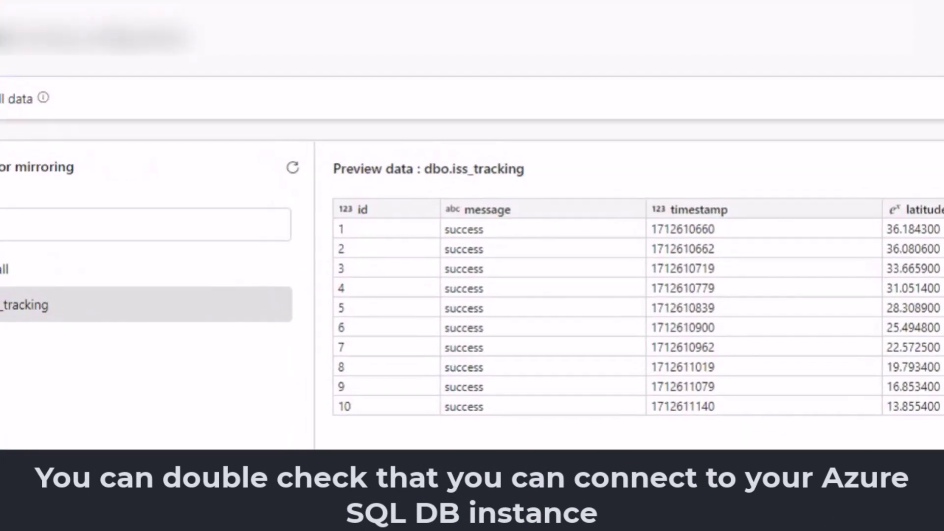
left_click_drag(327, 180, 942, 450)
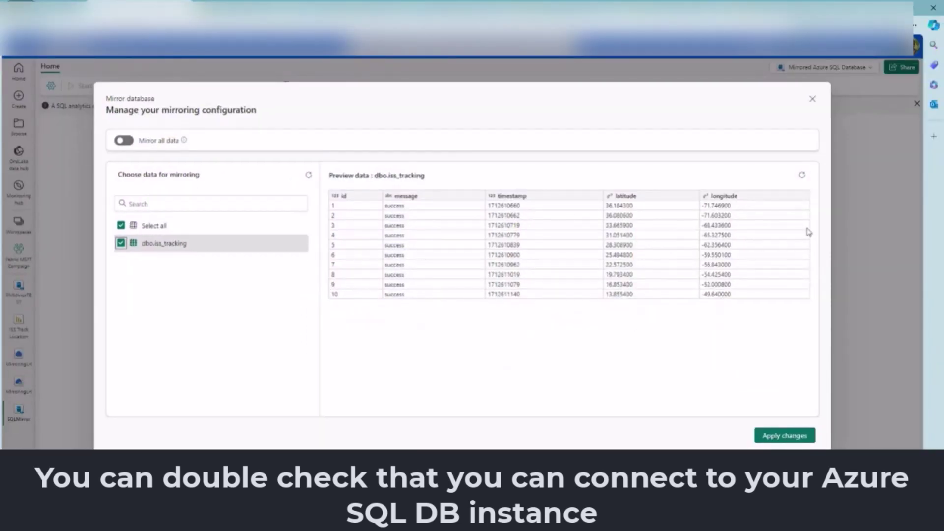
left_click(812, 100)
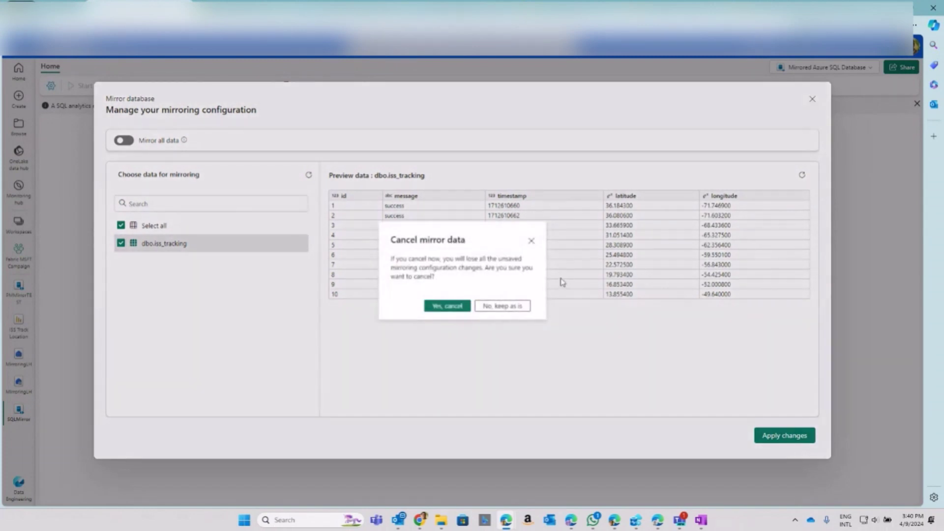
left_click(447, 307)
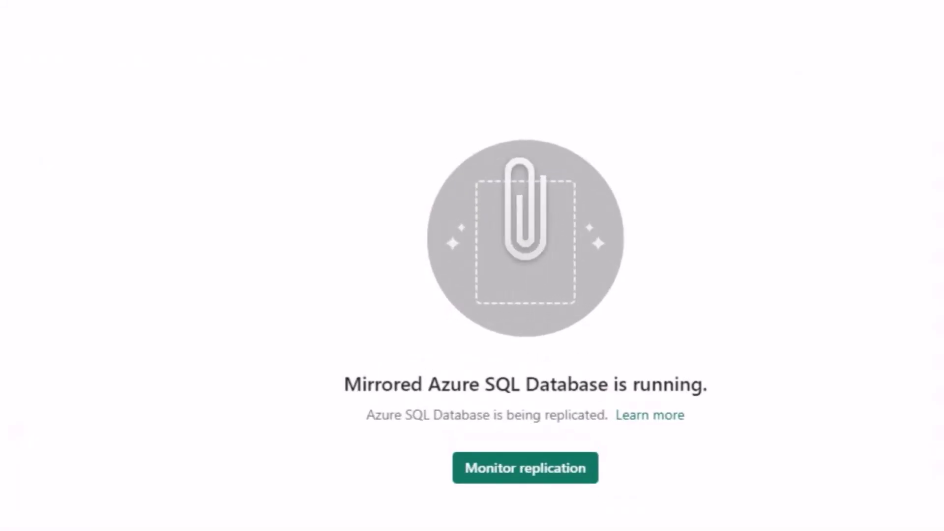
Step: Examine the replication monitor of the SQLMirror database, checking the status and replicated rows of the dbo.iss_tracking table
left_click_drag(427, 377, 481, 390)
left_click_drag(523, 430, 634, 460)
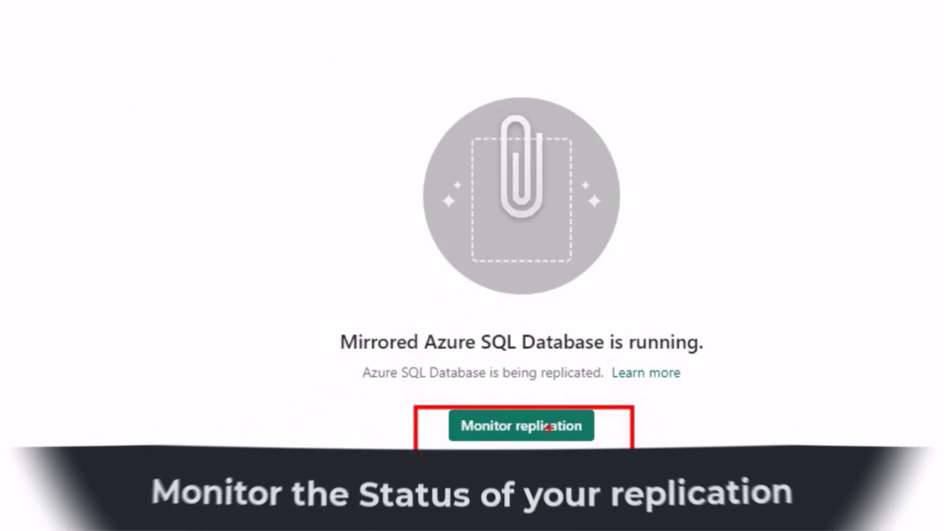
left_click(471, 386)
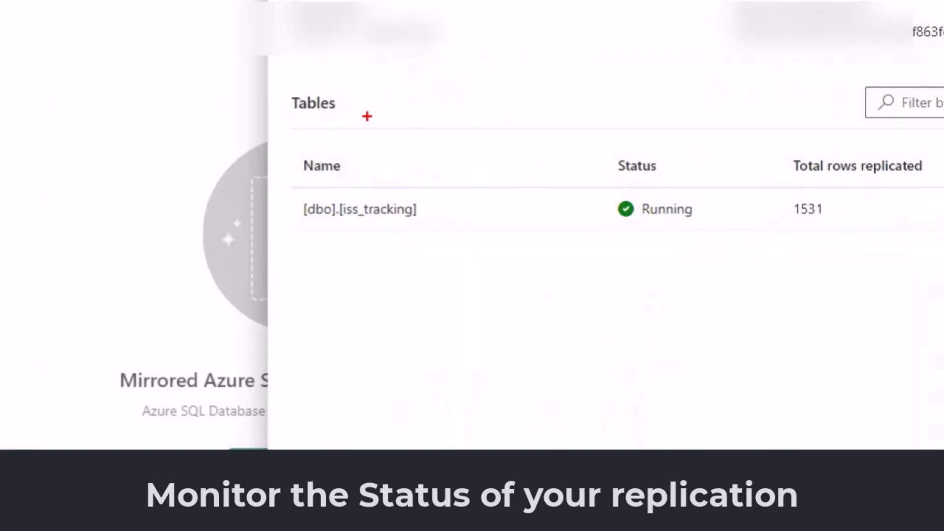
left_click_drag(289, 134, 937, 256)
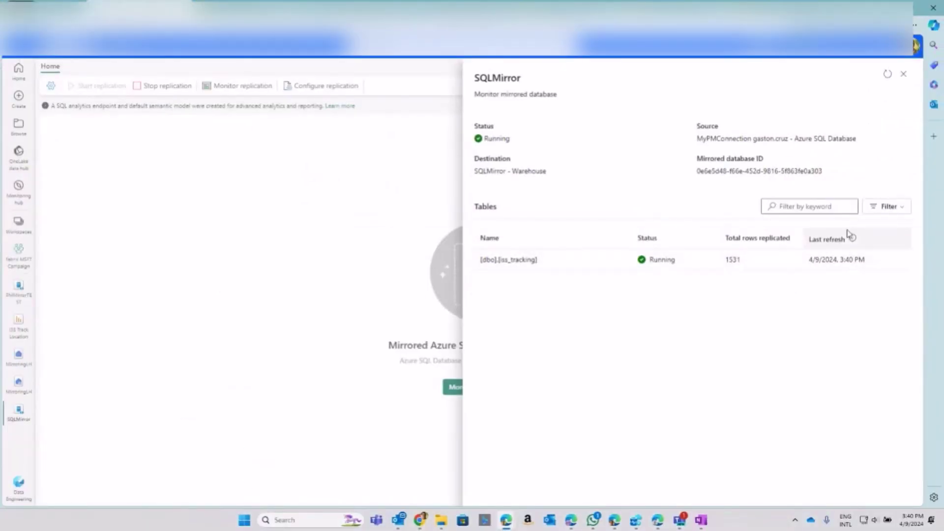
left_click(904, 74)
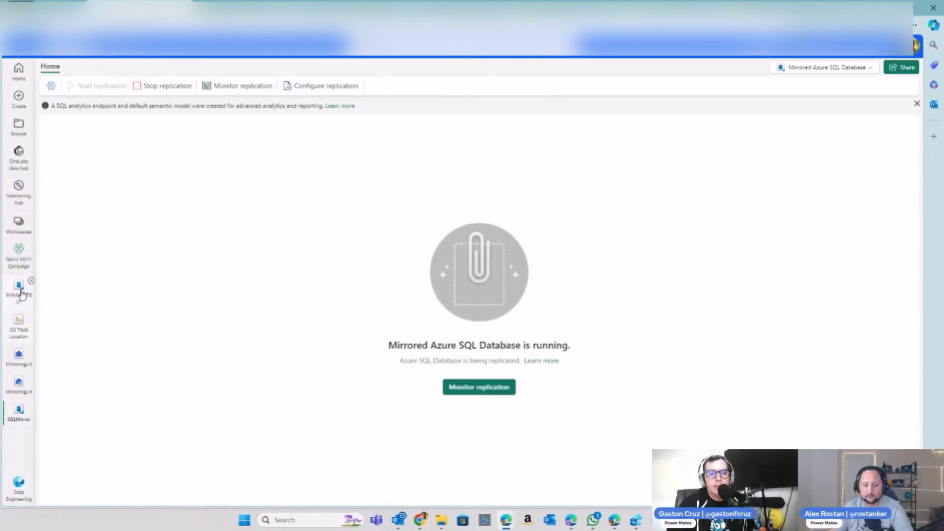
Step: Reopen SQLMirror from the Fabric MSFT Campaign workspace and view its data through the SQL analytics endpoint
left_click(18, 256)
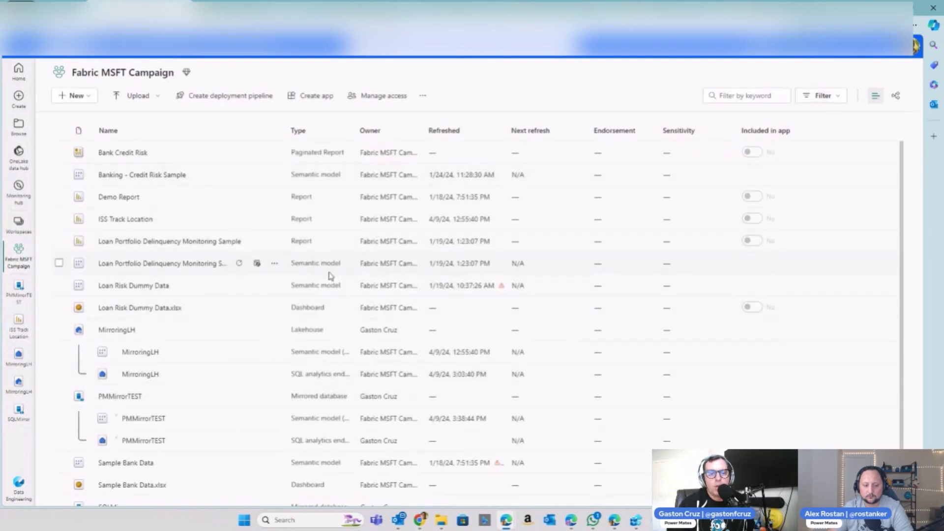
scroll(338, 295, "down", 1)
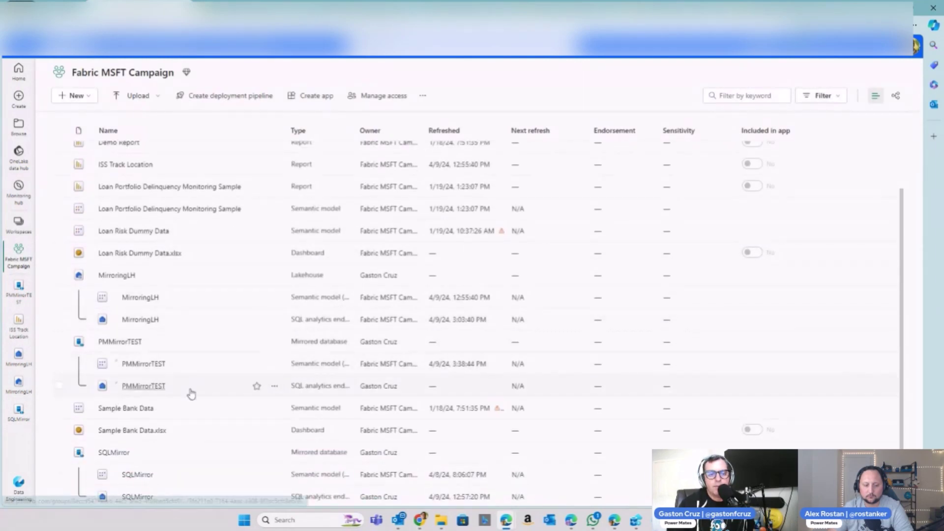
left_click(113, 452)
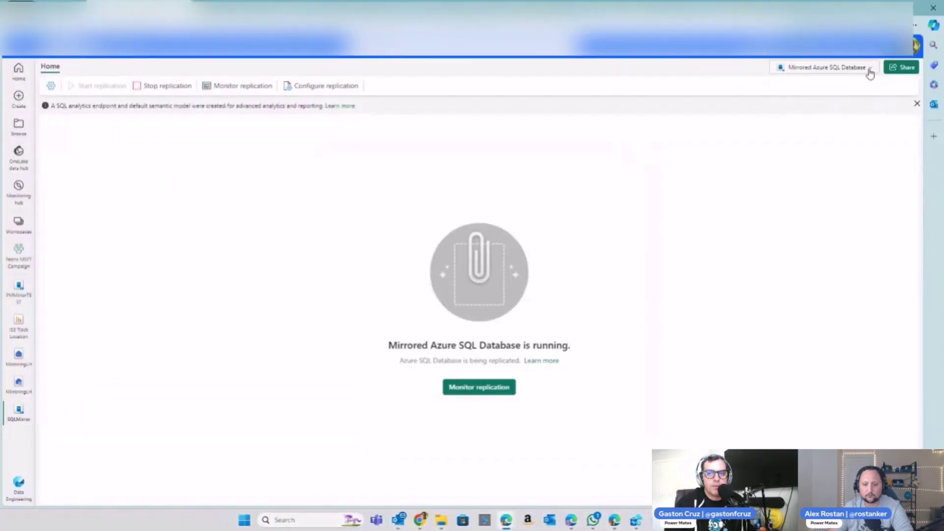
left_click(886, 67)
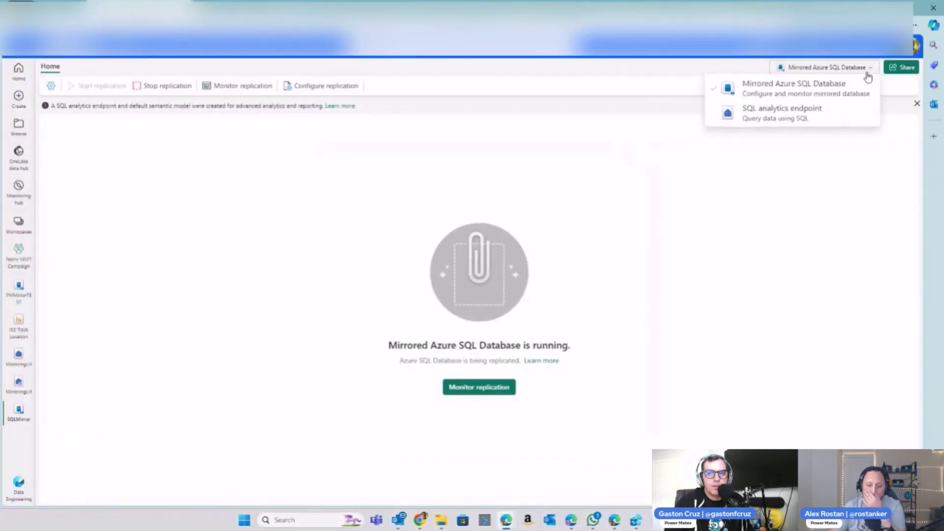
left_click(816, 117)
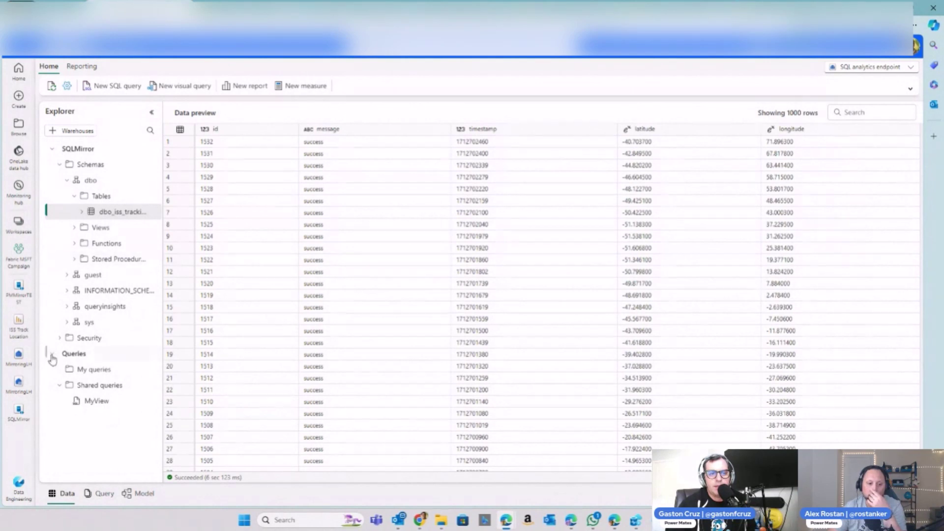
Step: Open the MirroringLH lakehouse, review a new Microsoft OneLake shortcut with SQLMirror selected as its source, and cancel the shortcut
left_click(19, 258)
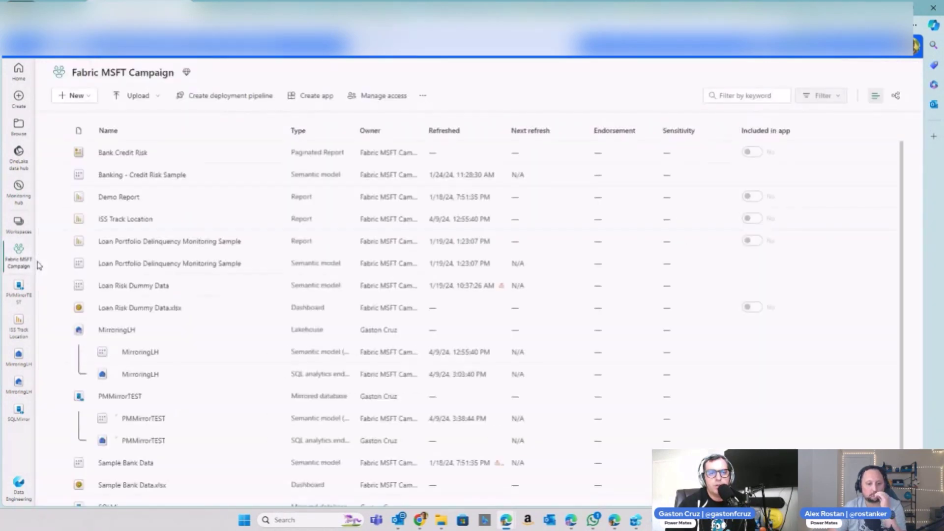
left_click(114, 331)
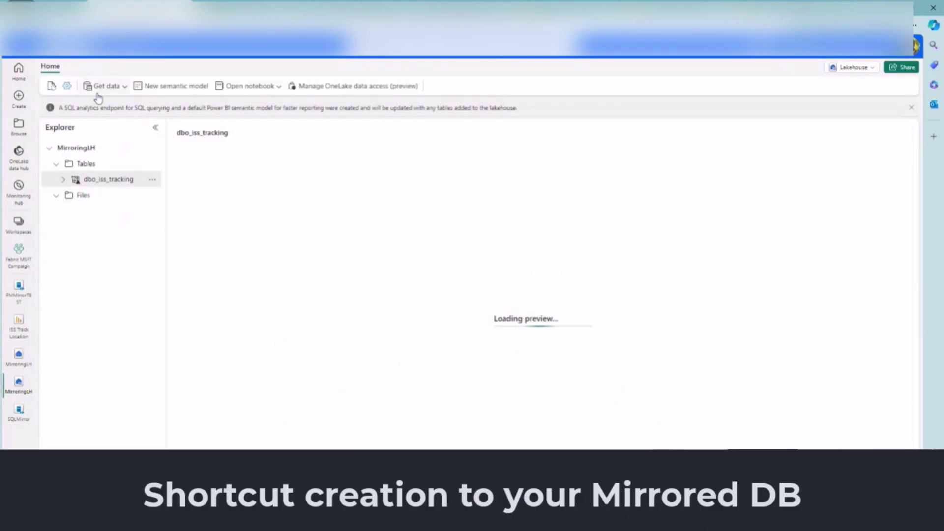
left_click(123, 88)
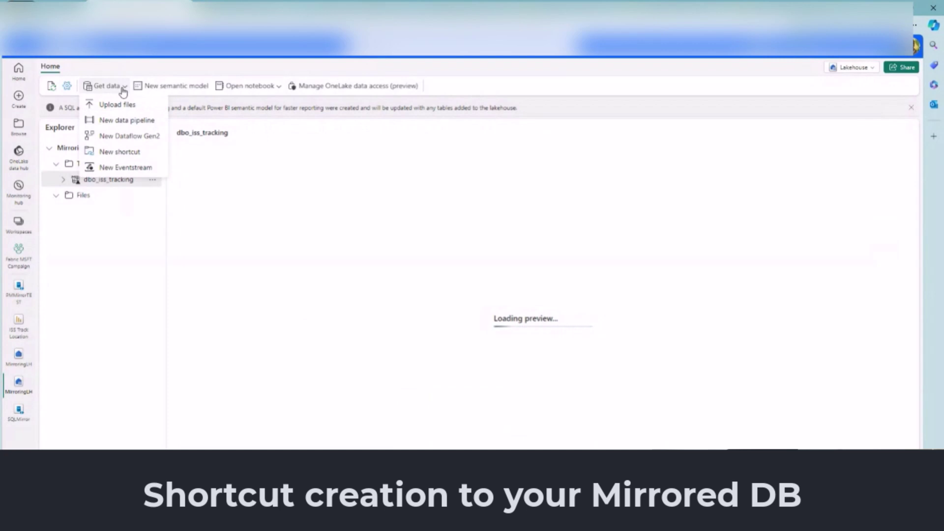
left_click(115, 152)
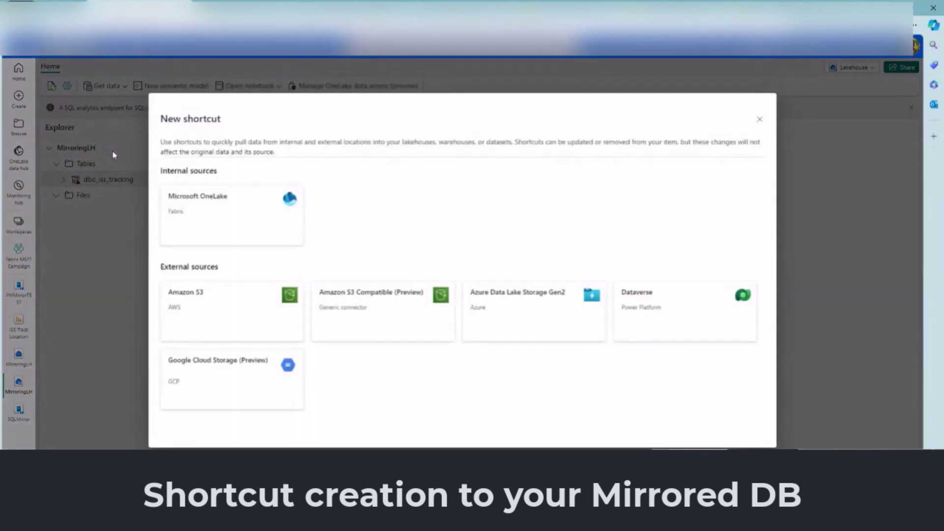
left_click(188, 218)
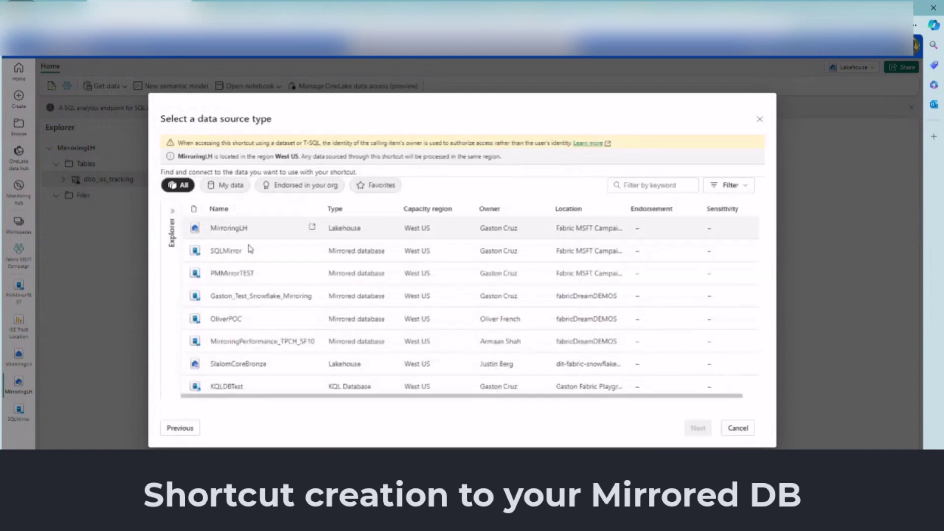
left_click(257, 259)
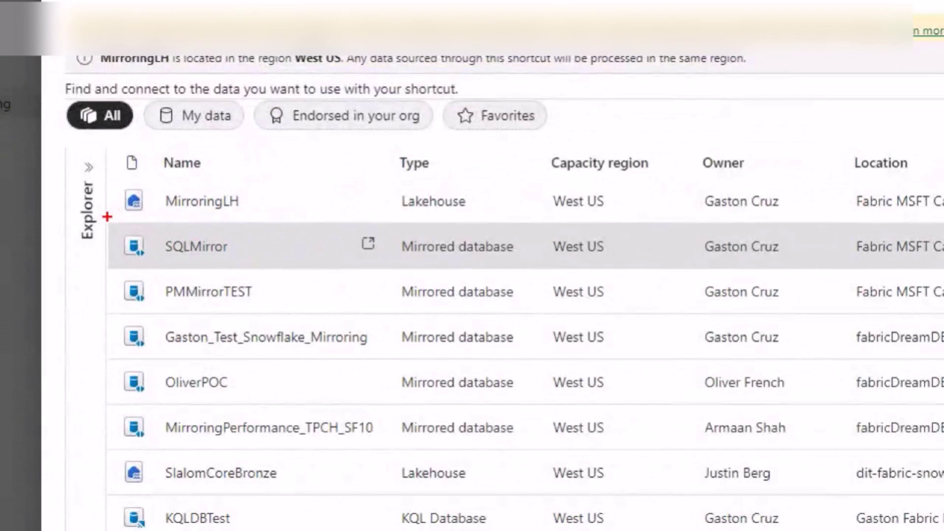
mouse_move(107, 217)
left_mouse_down()
mouse_move(274, 258)
mouse_move(289, 281)
left_mouse_up()
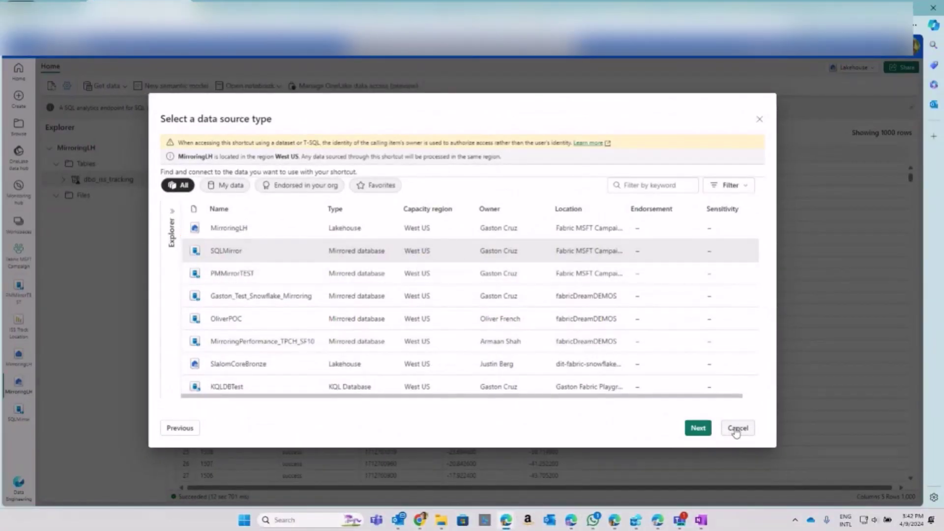
left_click(737, 428)
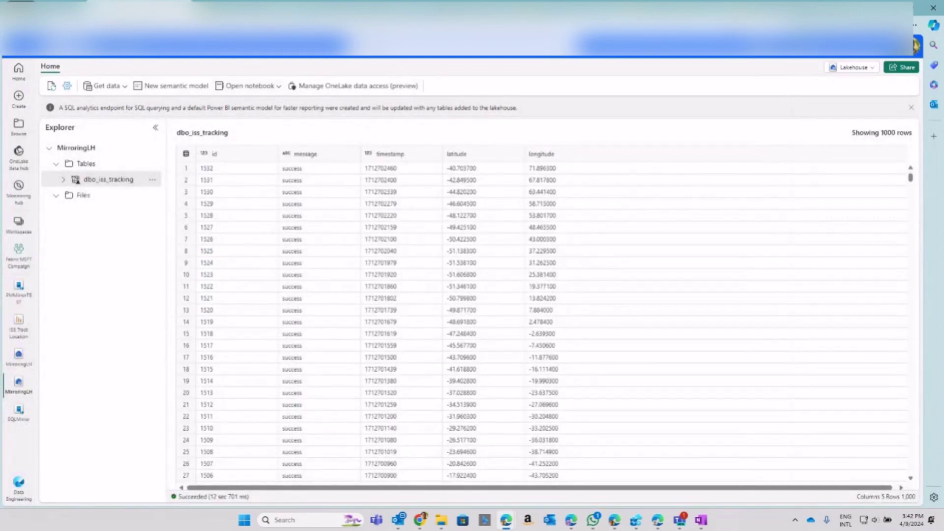
Step: Switch MirroringLH to its SQL analytics endpoint, review the iss_tracking_view query and expand the dbo schema's views
left_click(855, 68)
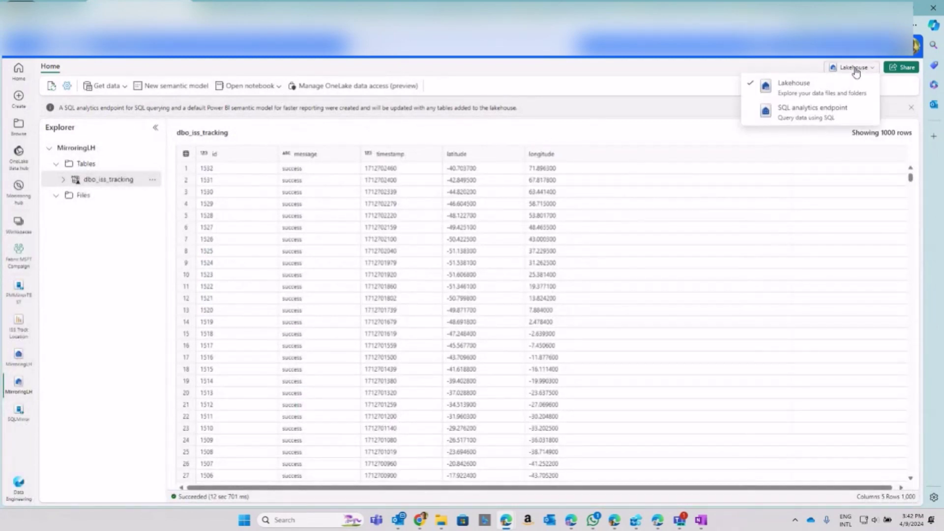
left_click(818, 121)
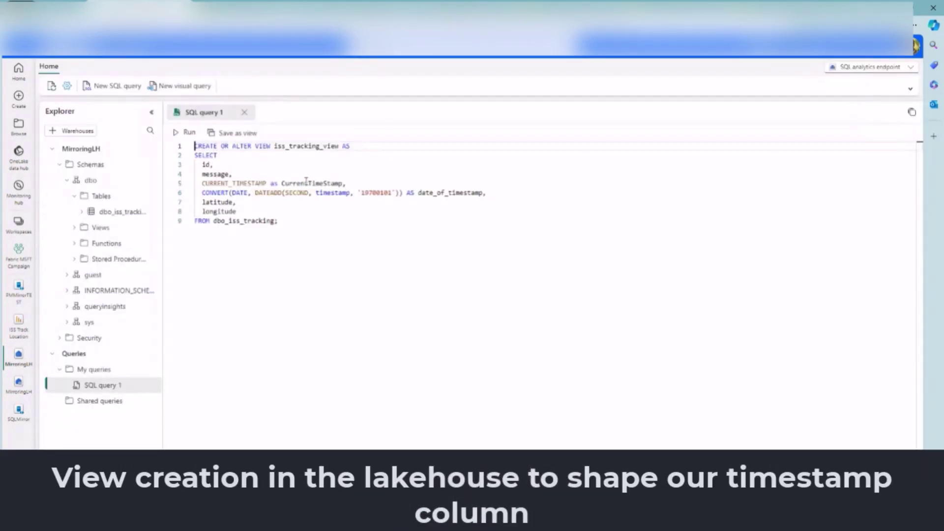
mouse_move(306, 180)
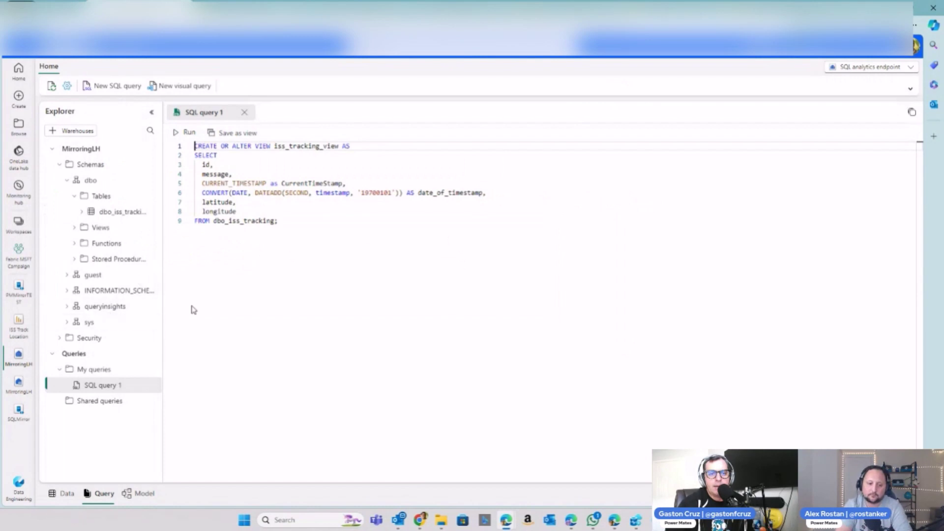
left_click(76, 228)
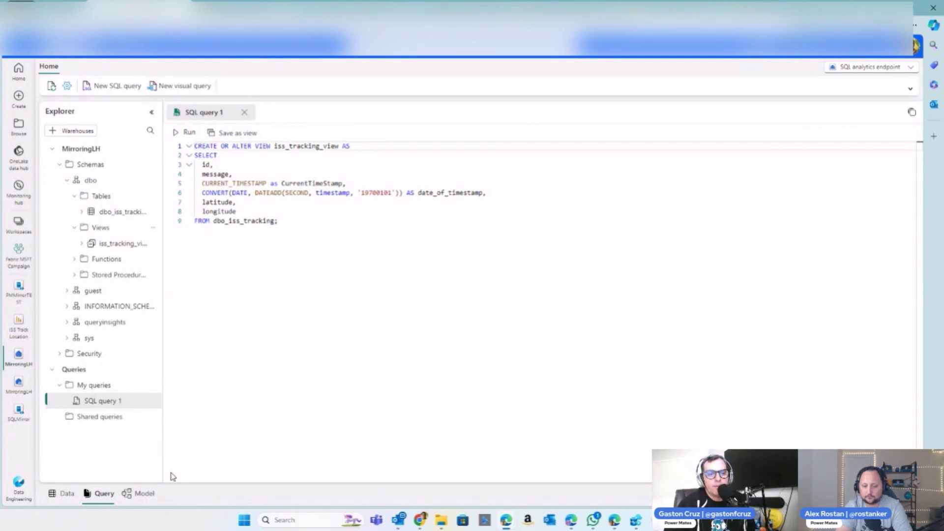
Step: Examine MirroringLH's data model, the dbo_iss_tracking data preview and the option for building a new report
left_click(145, 494)
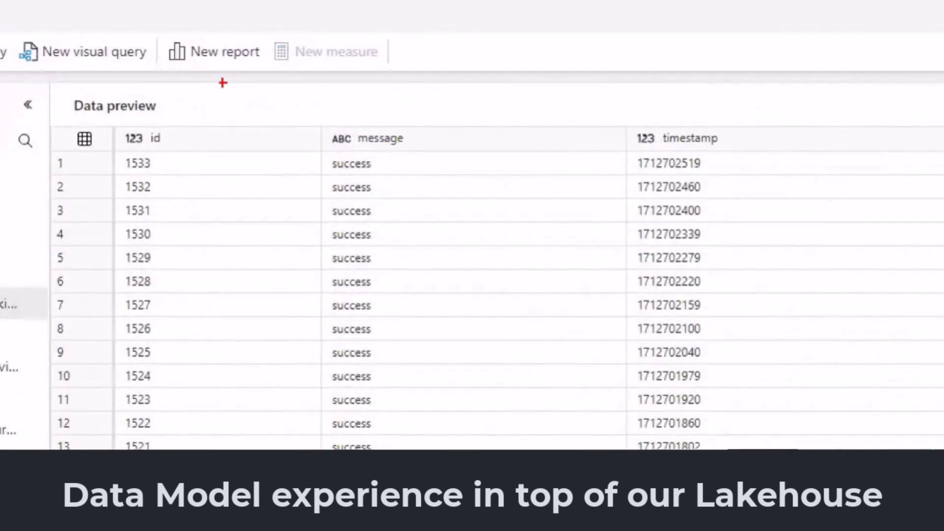
left_click_drag(147, 19, 296, 92)
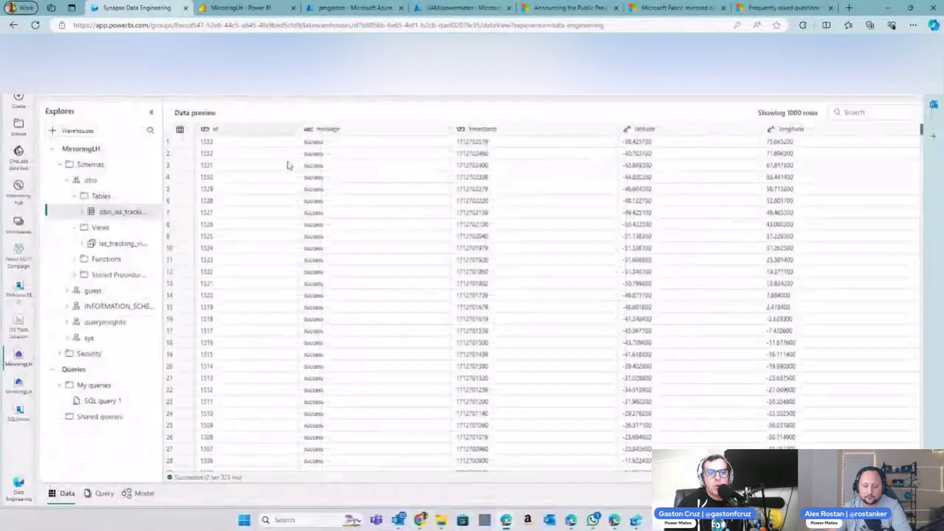
left_click(186, 296)
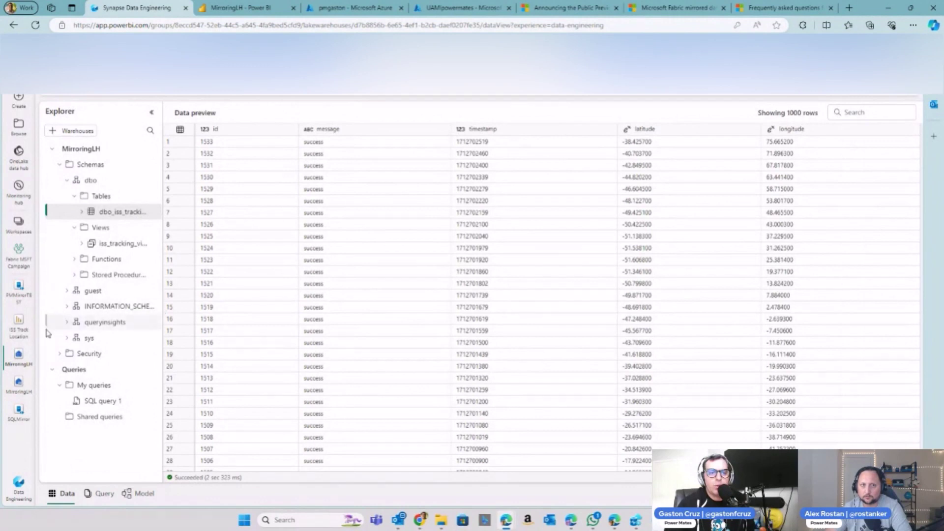
Step: Open the ISS Track Location report and set its latitude and longitude map style to Satellite
left_click(20, 332)
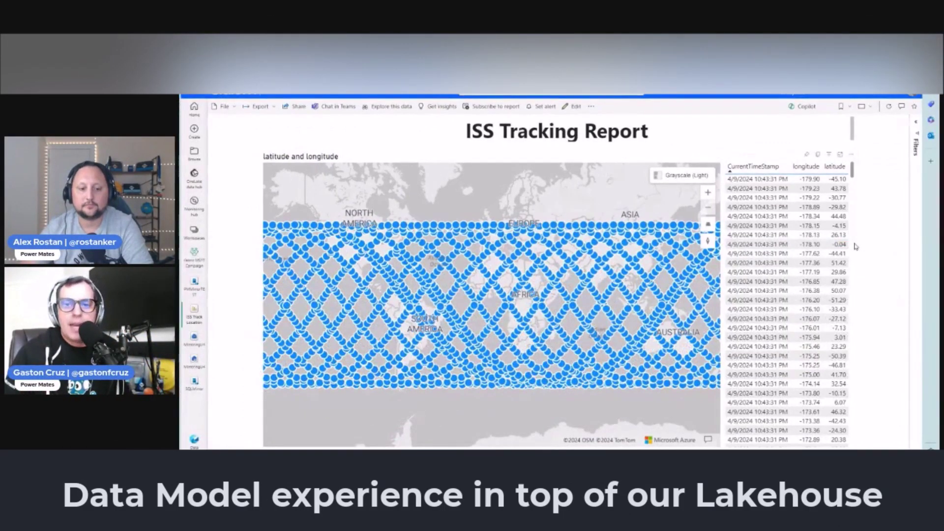
left_click(684, 175)
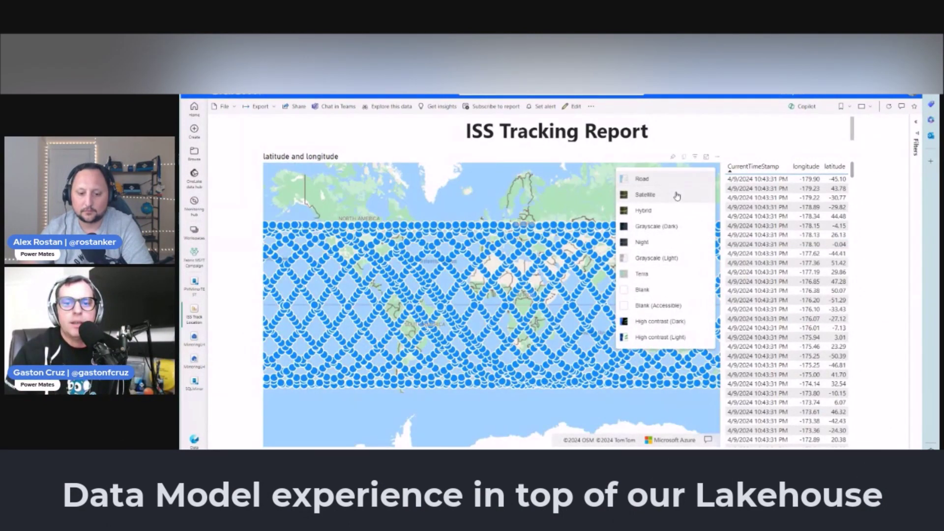
left_click(678, 195)
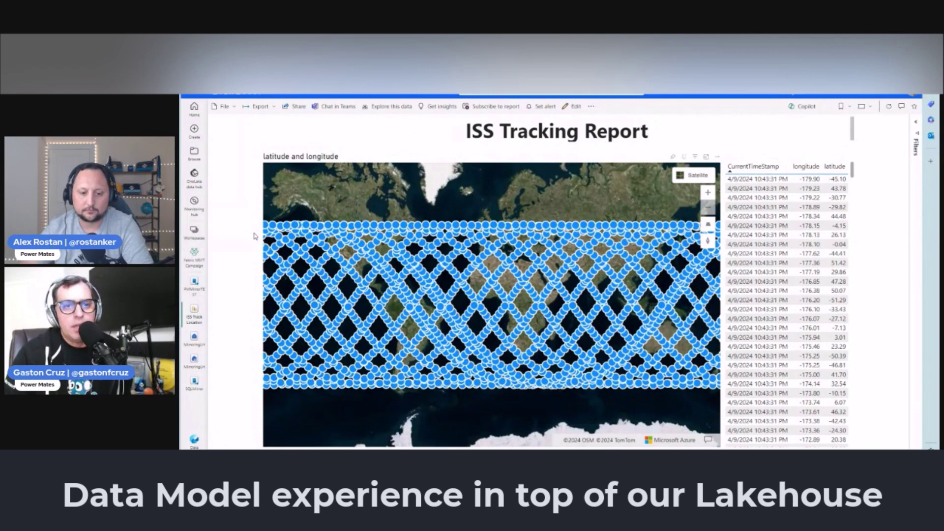
mouse_move(454, 264)
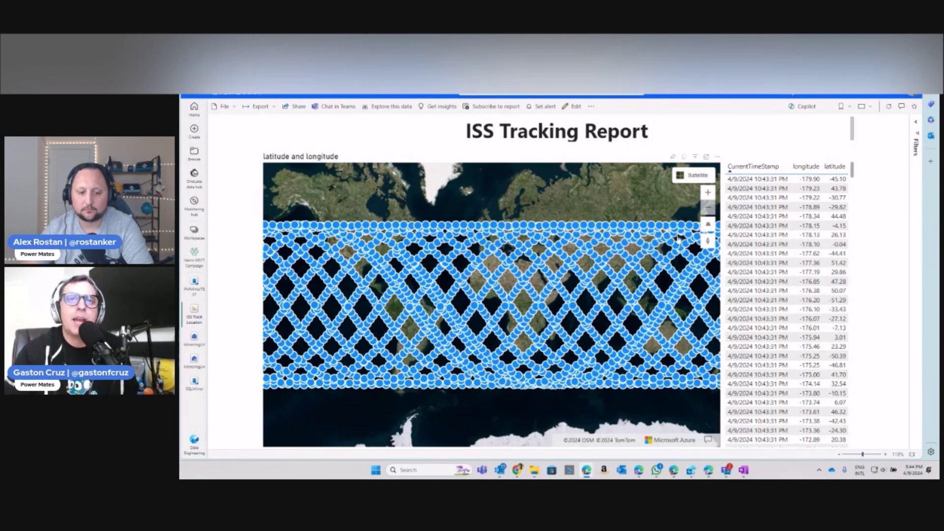
mouse_move(678, 240)
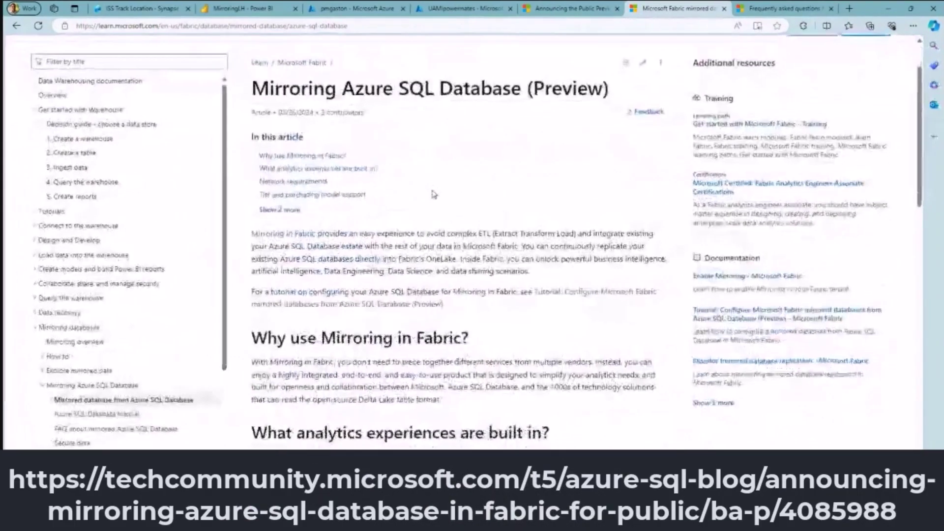
Step: Read the Mirroring Azure SQL Database article's requirements, then the linked configuration tutorial's sections on prerequisites, managed identity and database principal
scroll(527, 208, "down", 10)
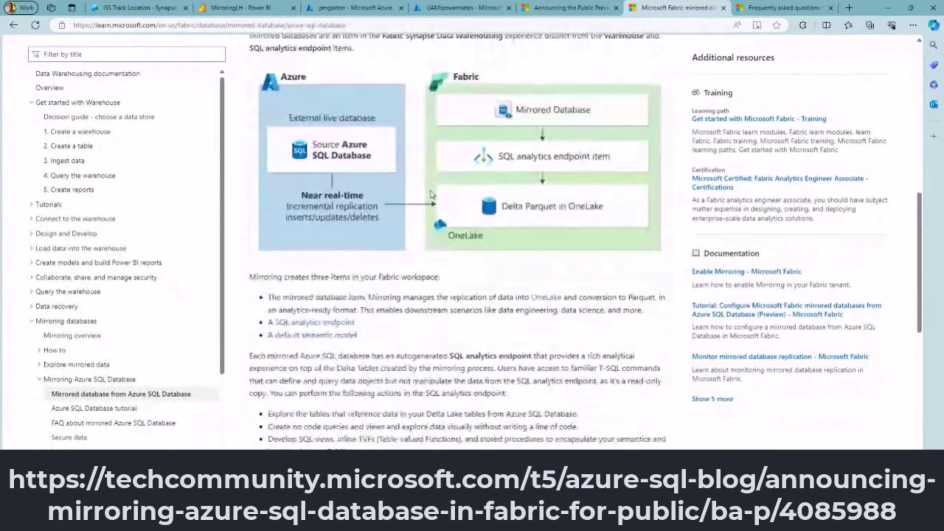
scroll(430, 195, "down", 10)
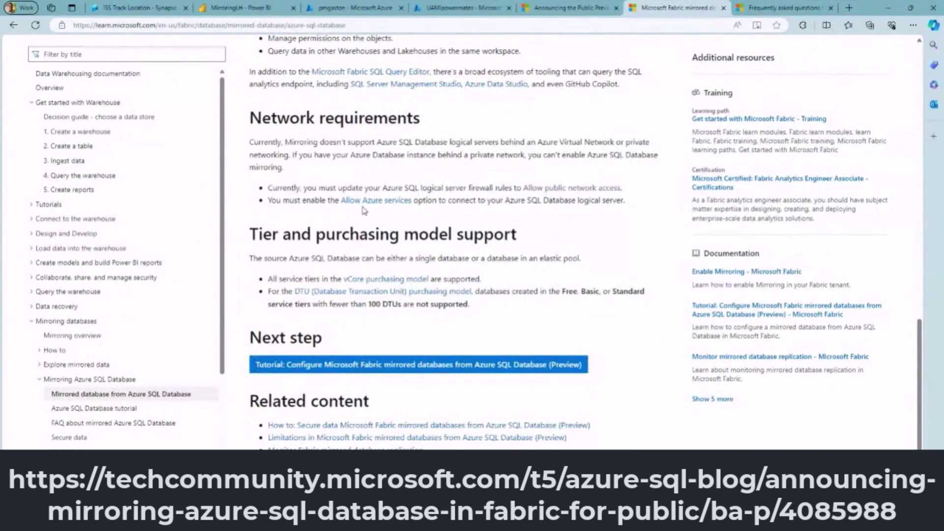
scroll(364, 210, "down", 3)
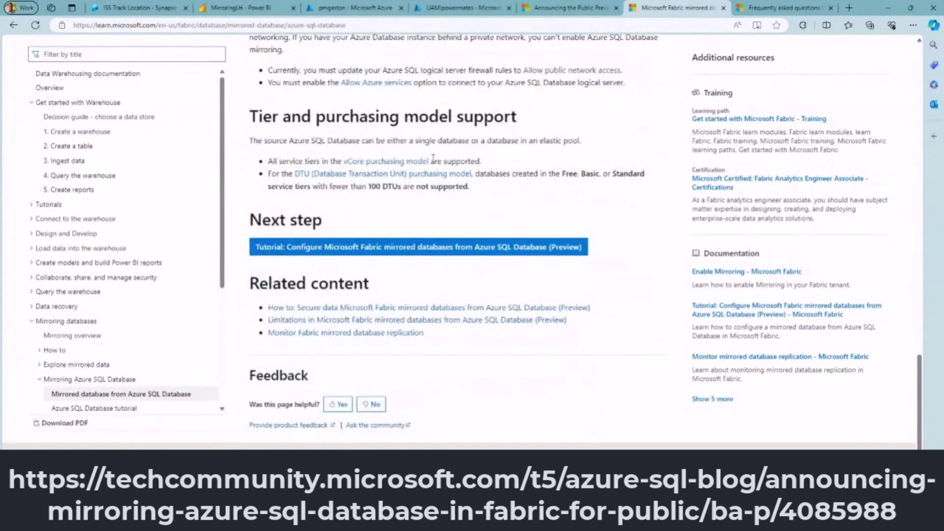
left_click(338, 248)
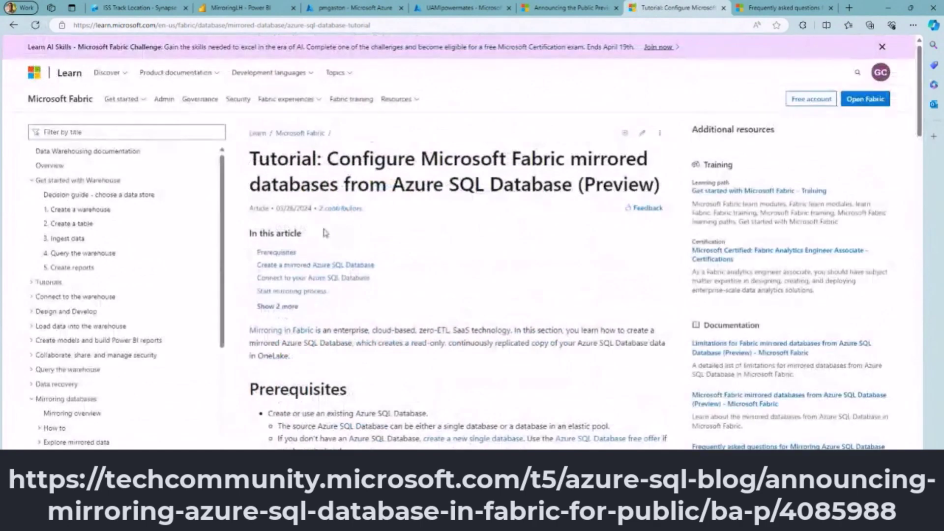
scroll(464, 230, "down", 10)
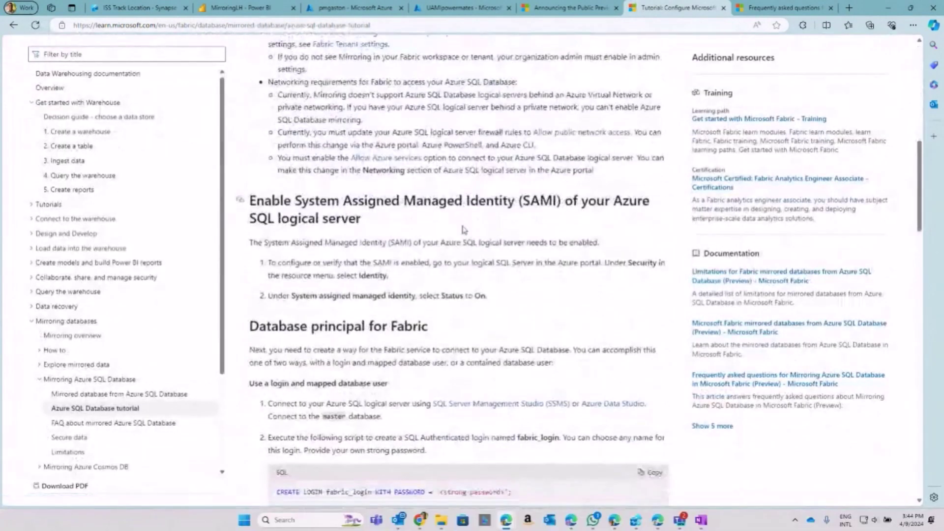
scroll(464, 230, "down", 6)
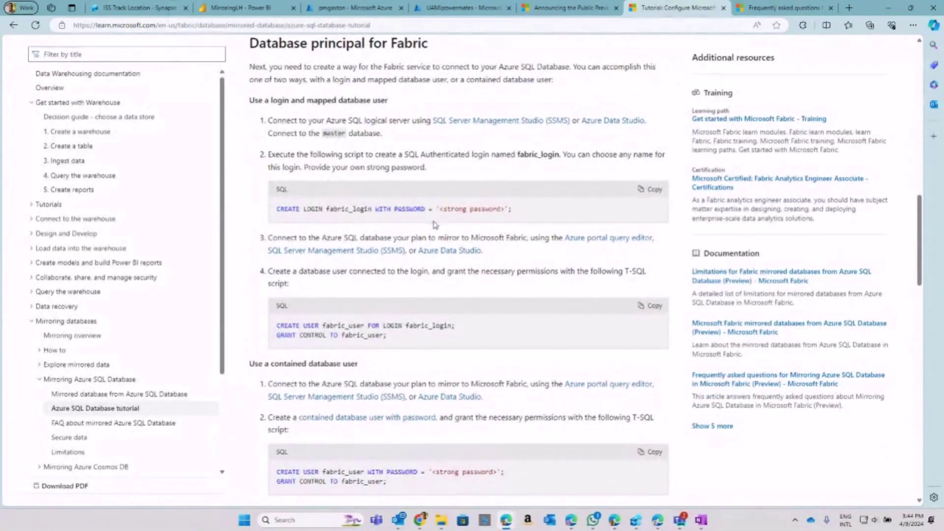
Step: Read the tutorial's database connection and mirroring start sections, then the Mirroring Azure SQL Database FAQ's capabilities and replication troubleshooting sections
scroll(435, 224, "down", 12)
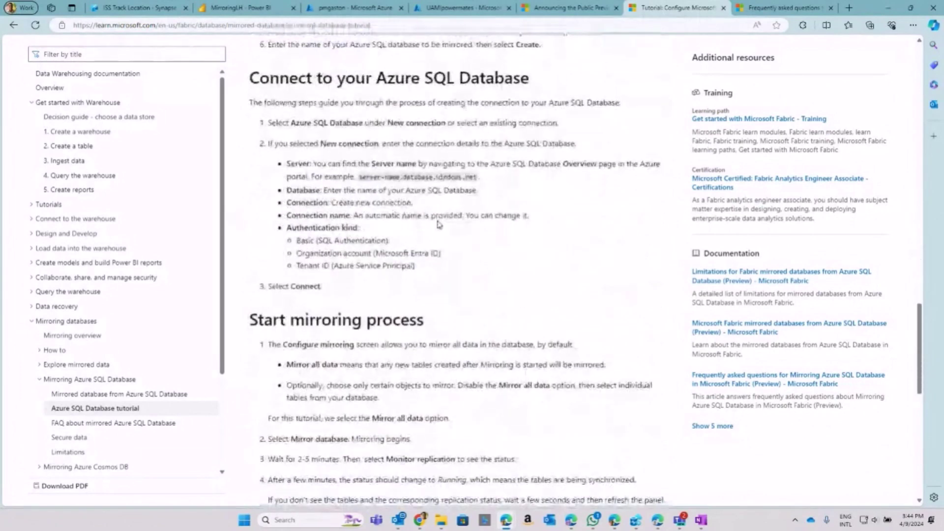
scroll(438, 221, "down", 5)
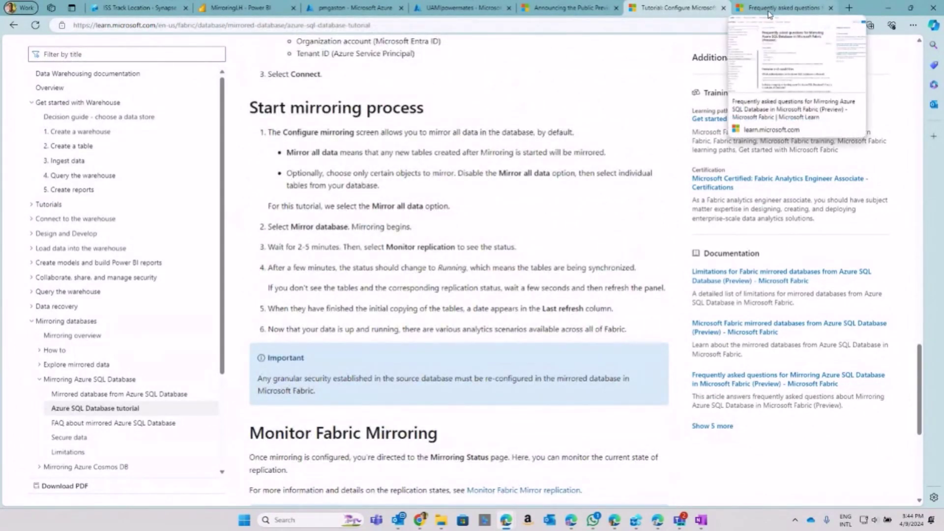
left_click(770, 14)
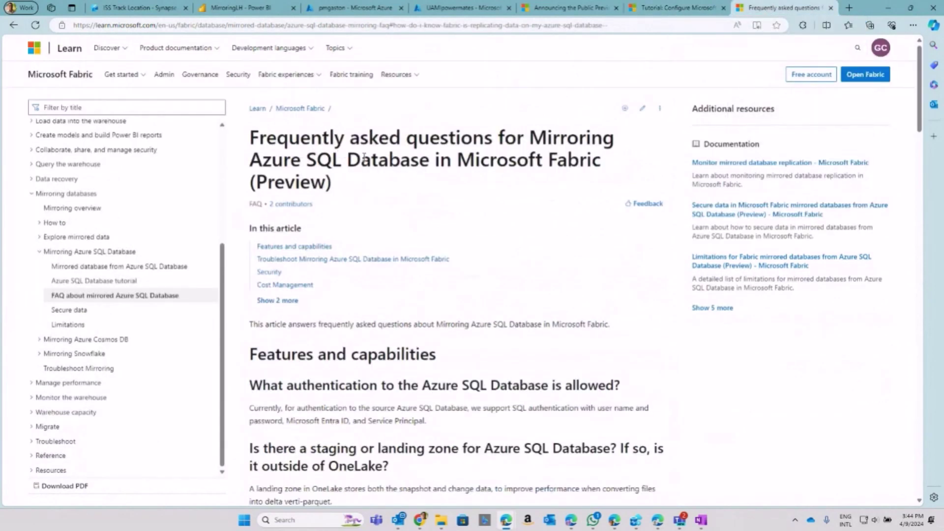
scroll(504, 176, "down", 7)
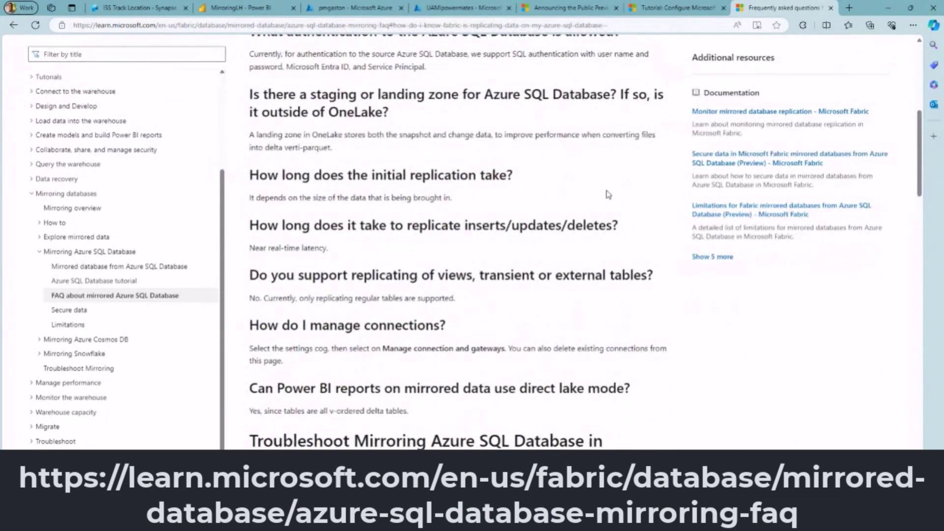
scroll(608, 194, "down", 5)
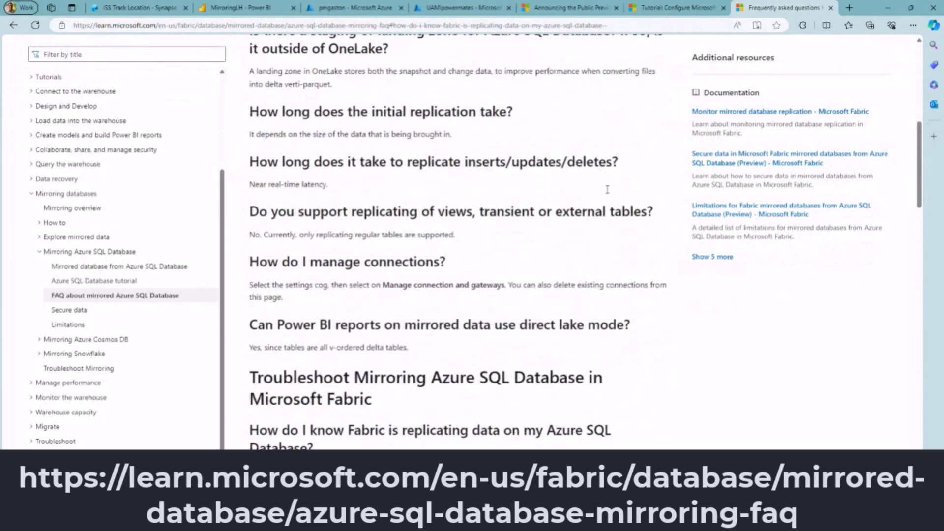
scroll(609, 193, "down", 4)
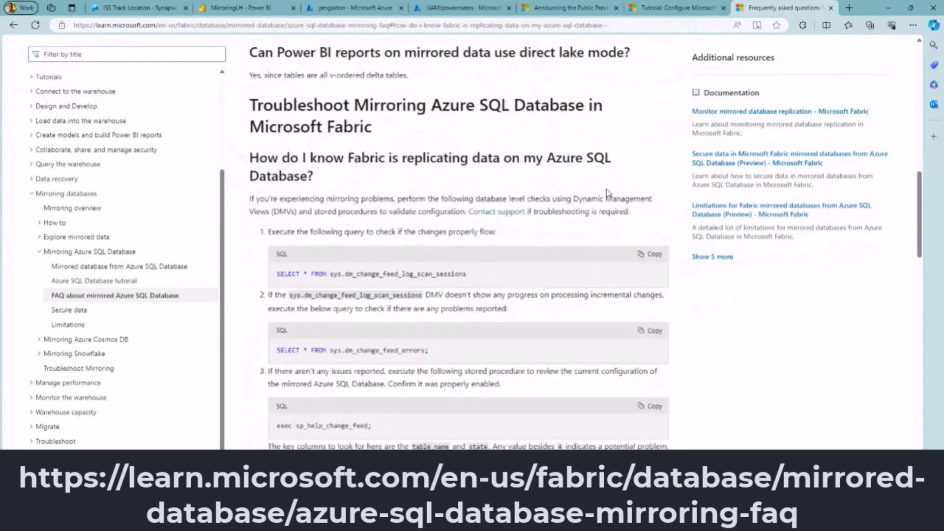